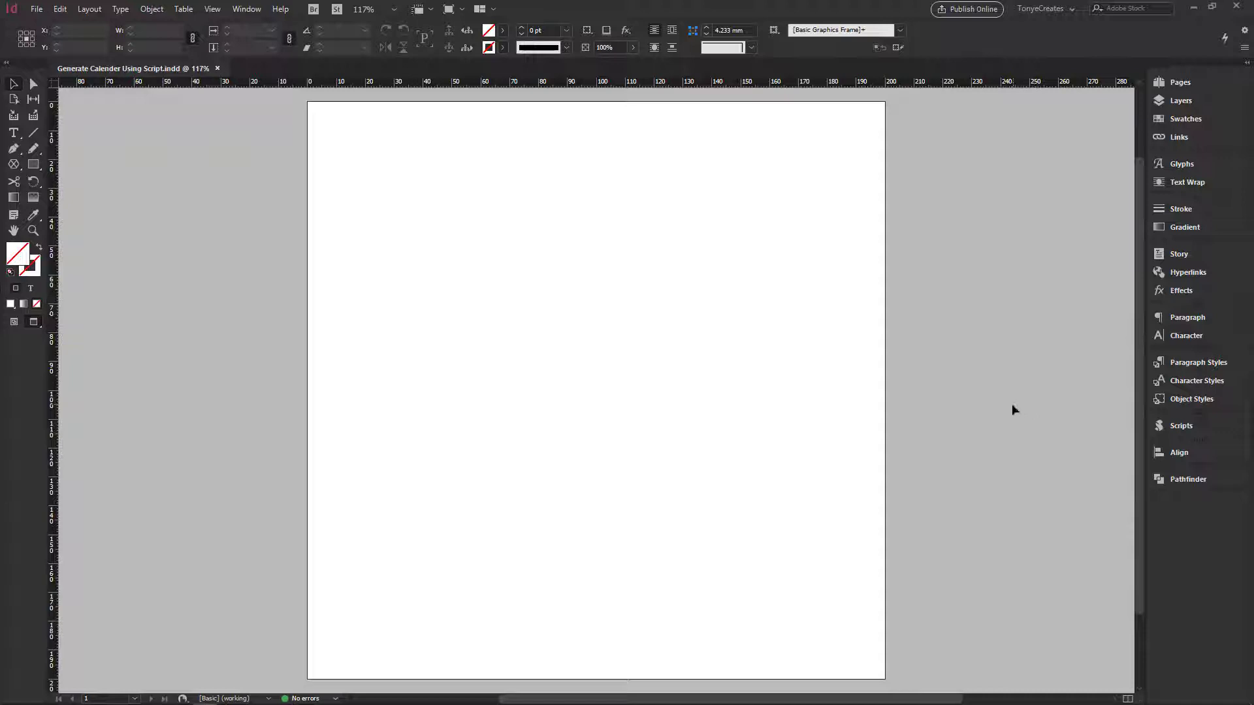
Step: Open the Scripts panel from Window > Utilities > Scripts
left_click(1181, 427)
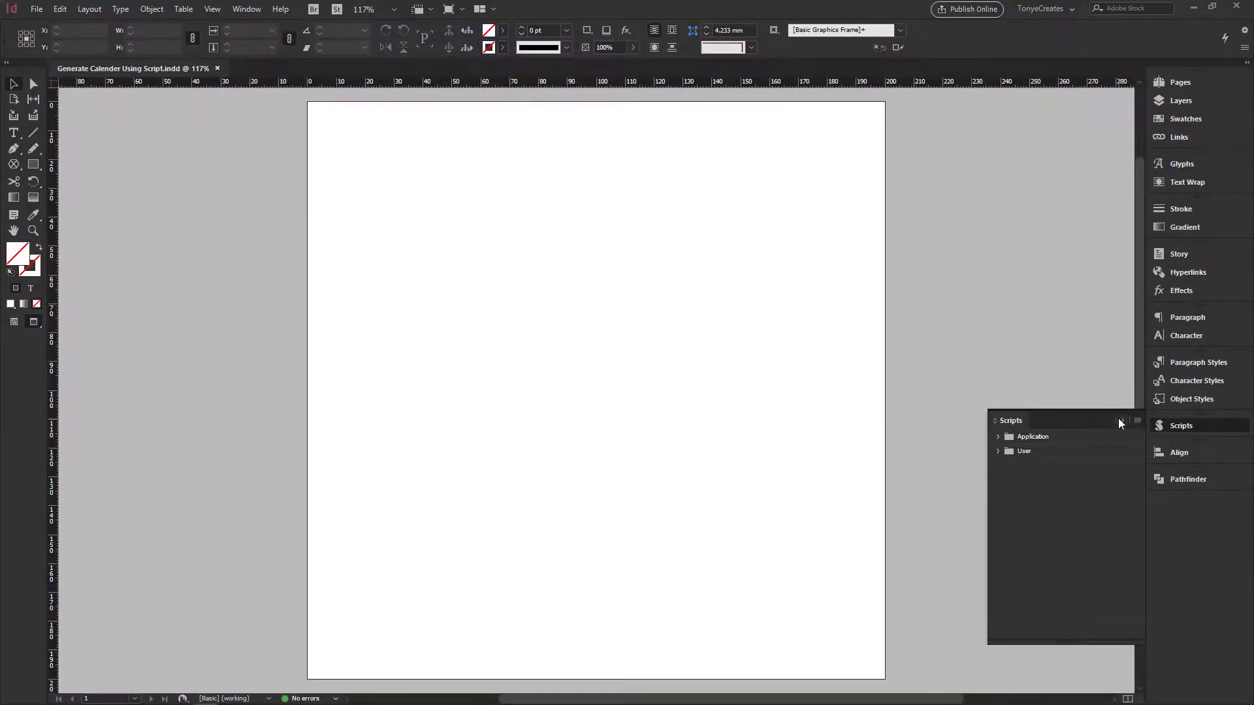
left_click(1120, 420)
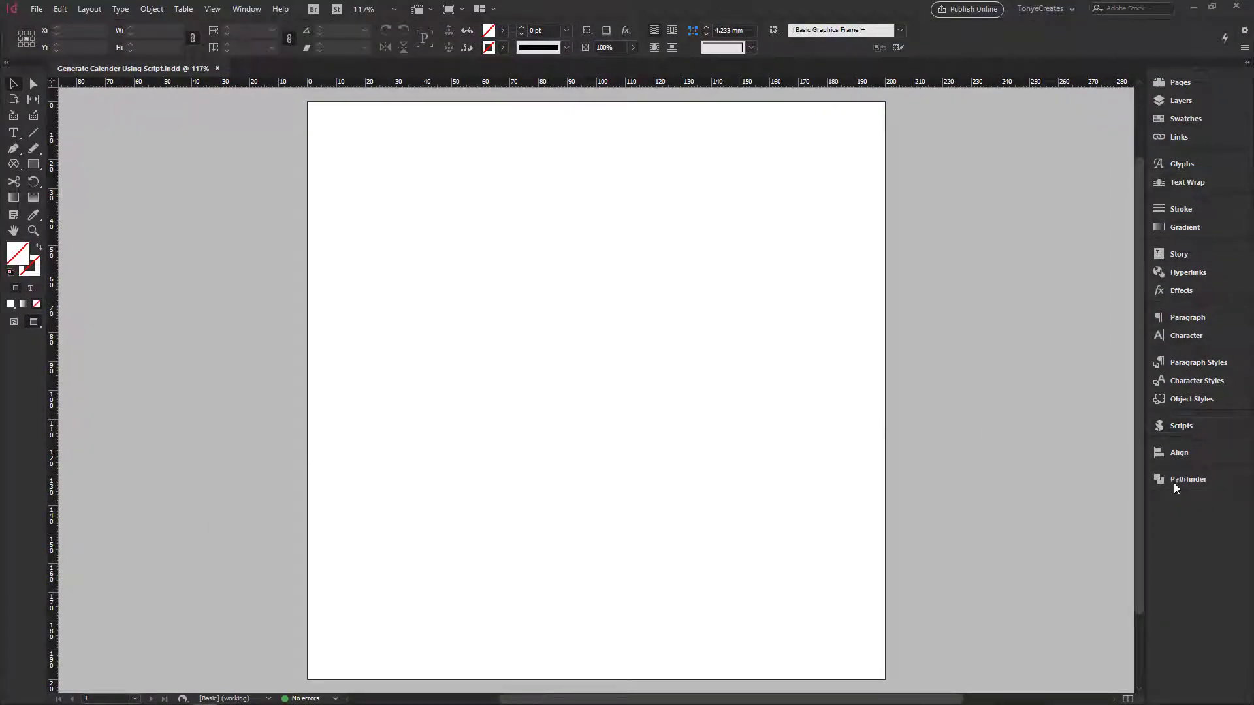
left_click(248, 9)
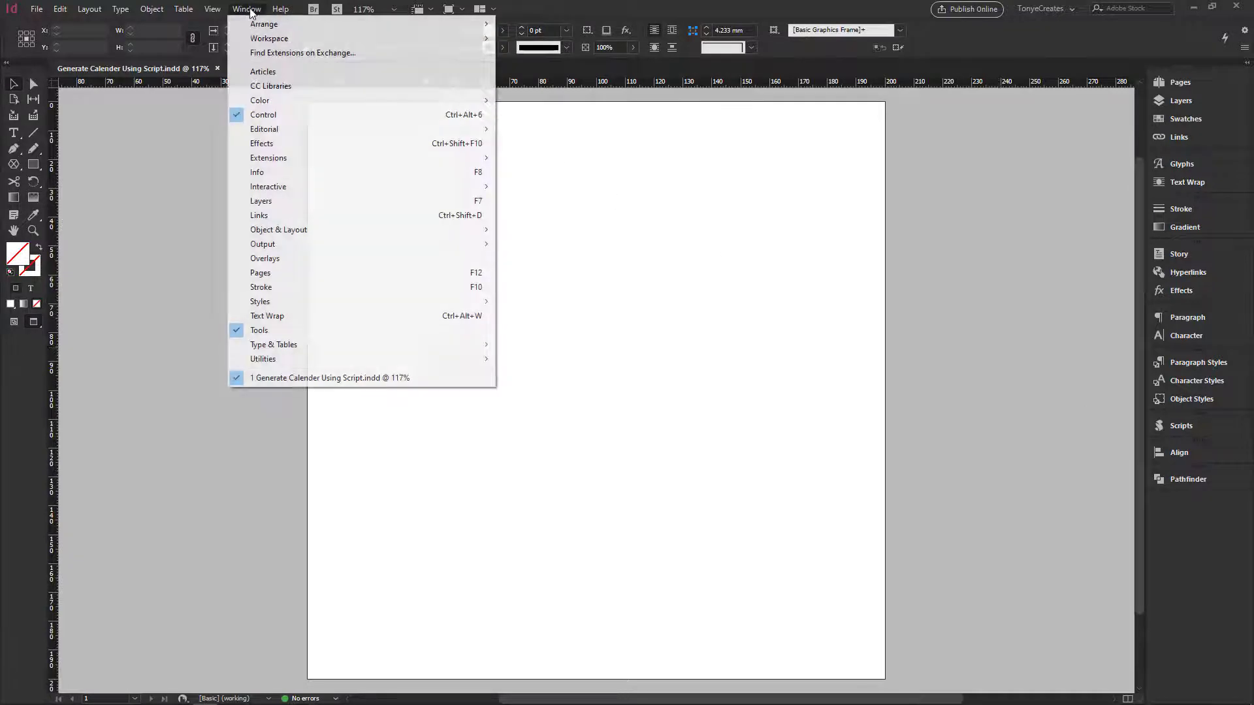
mouse_move(281, 359)
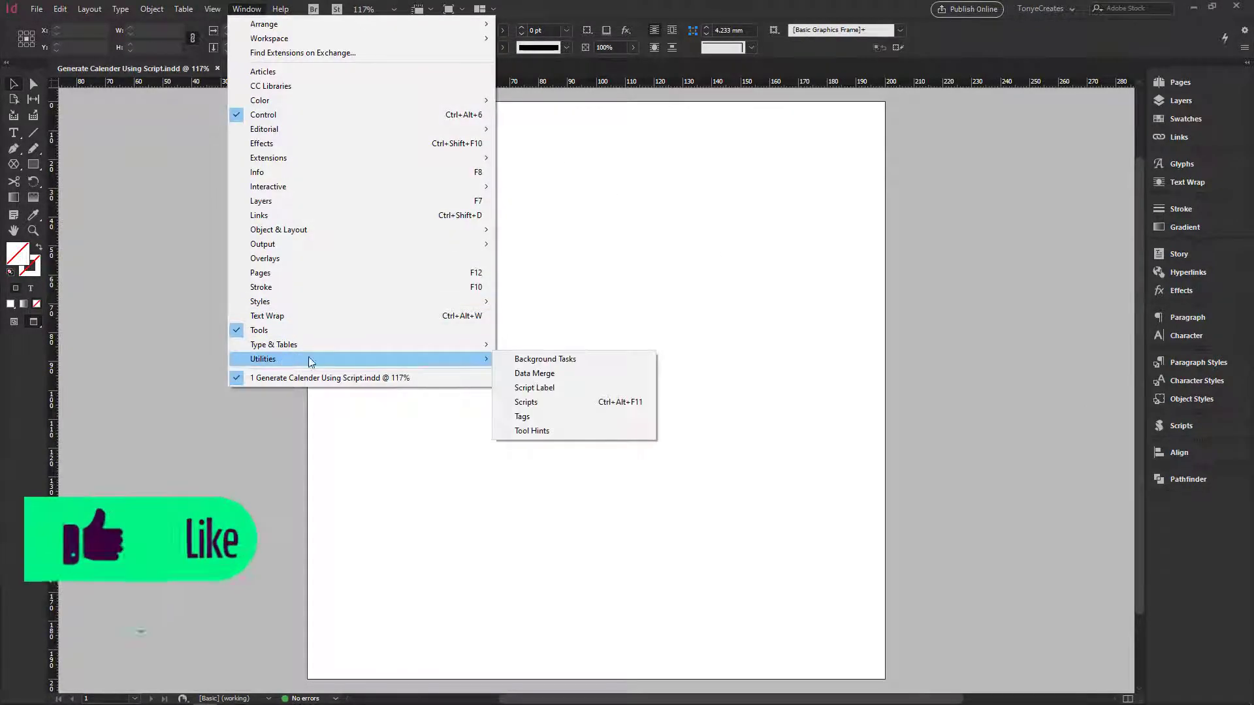
left_click(544, 402)
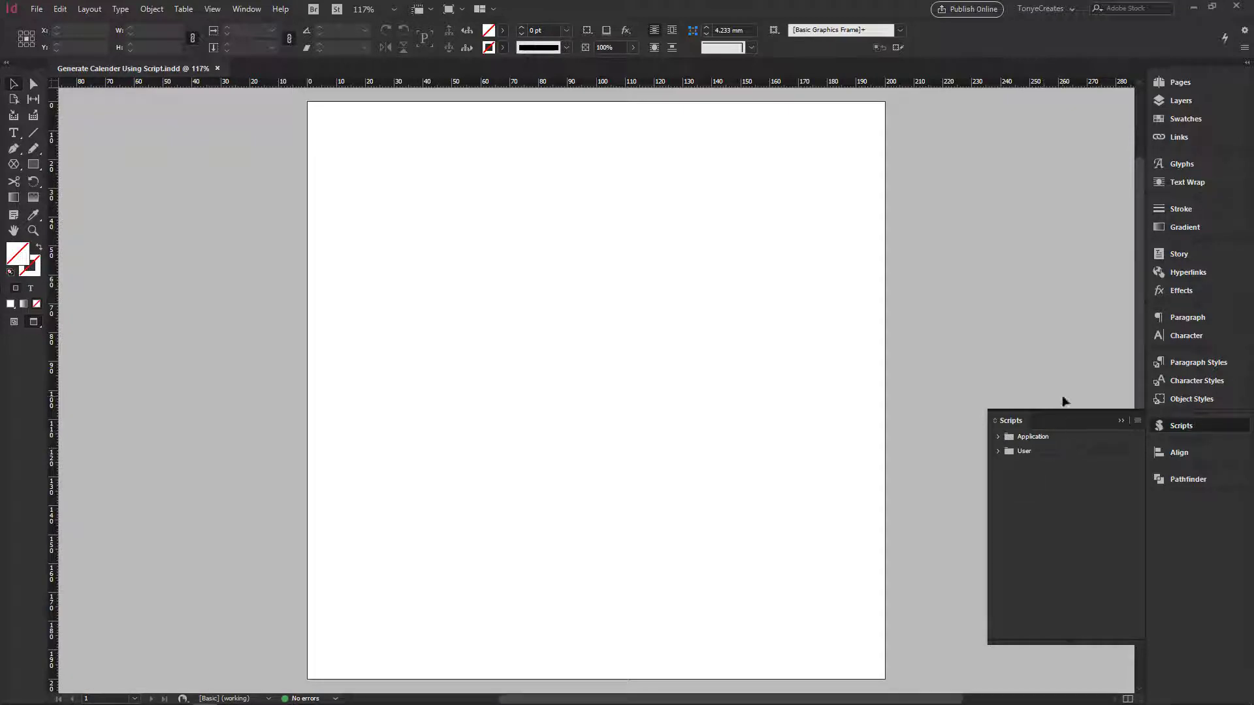
Step: Reveal the User scripts folder in Explorer and paste calendarWizard.5.1.1 into its Scripts Panel folder
right_click(1019, 450)
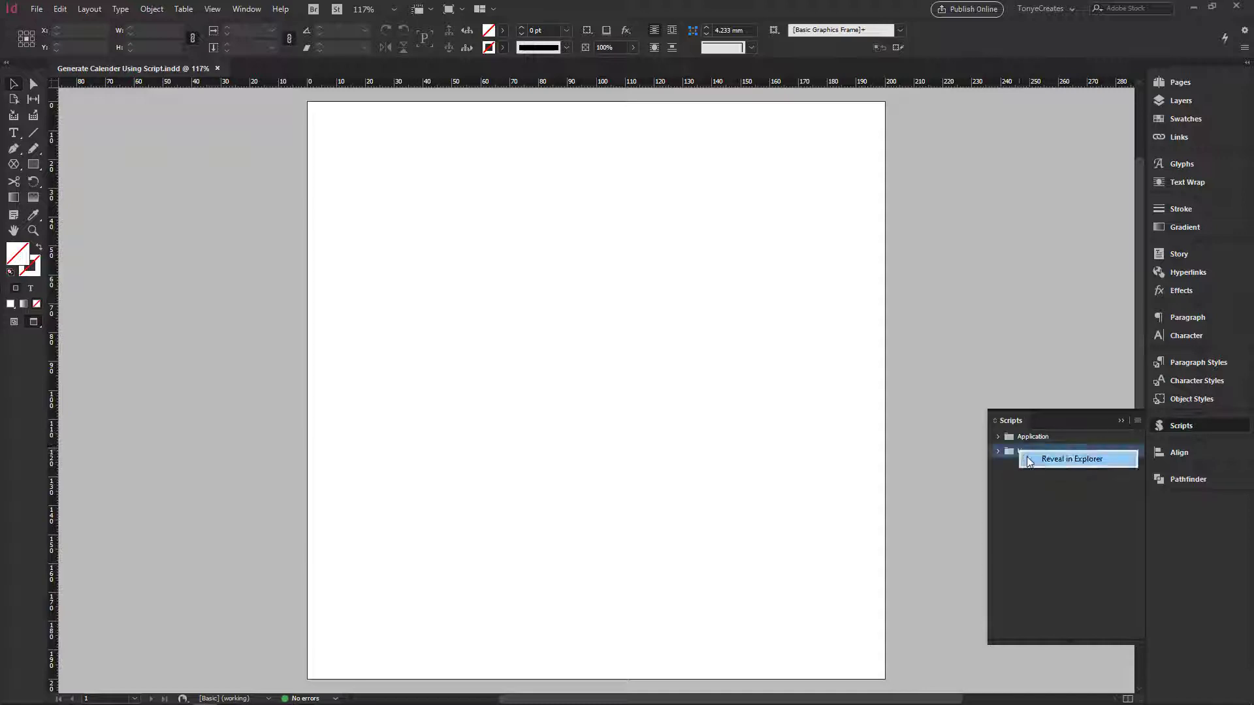
left_click(1079, 460)
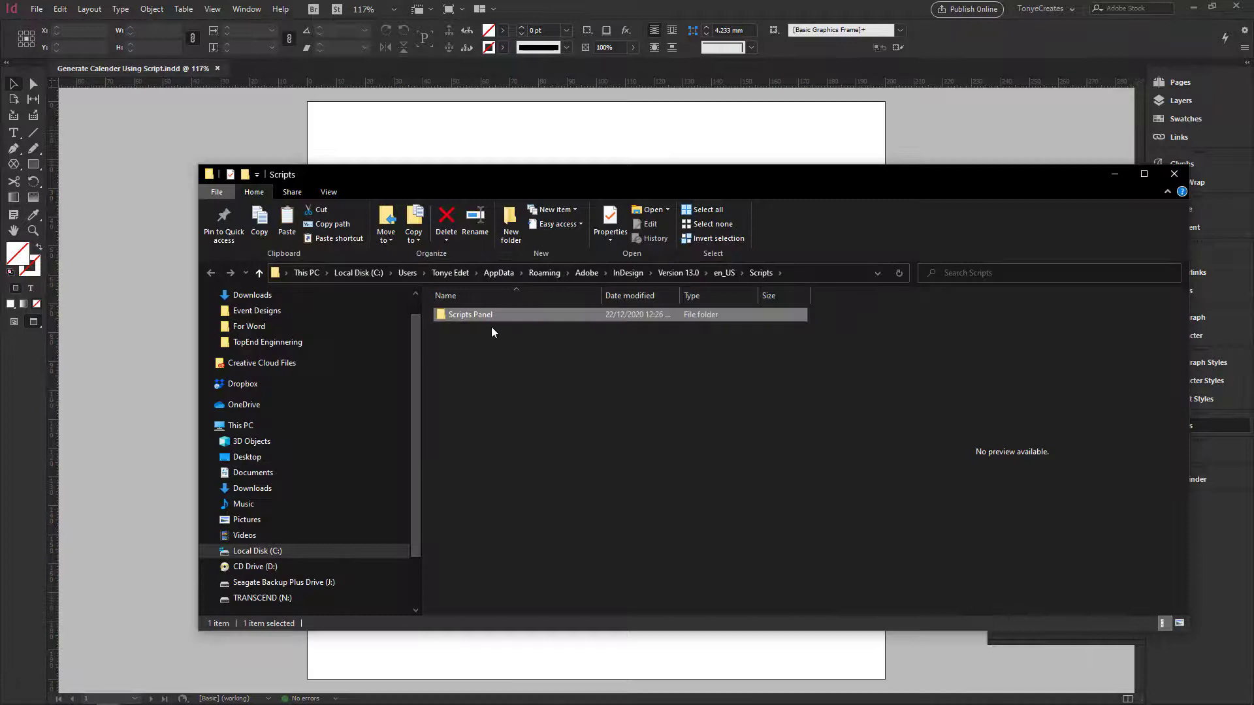
double_click(492, 316)
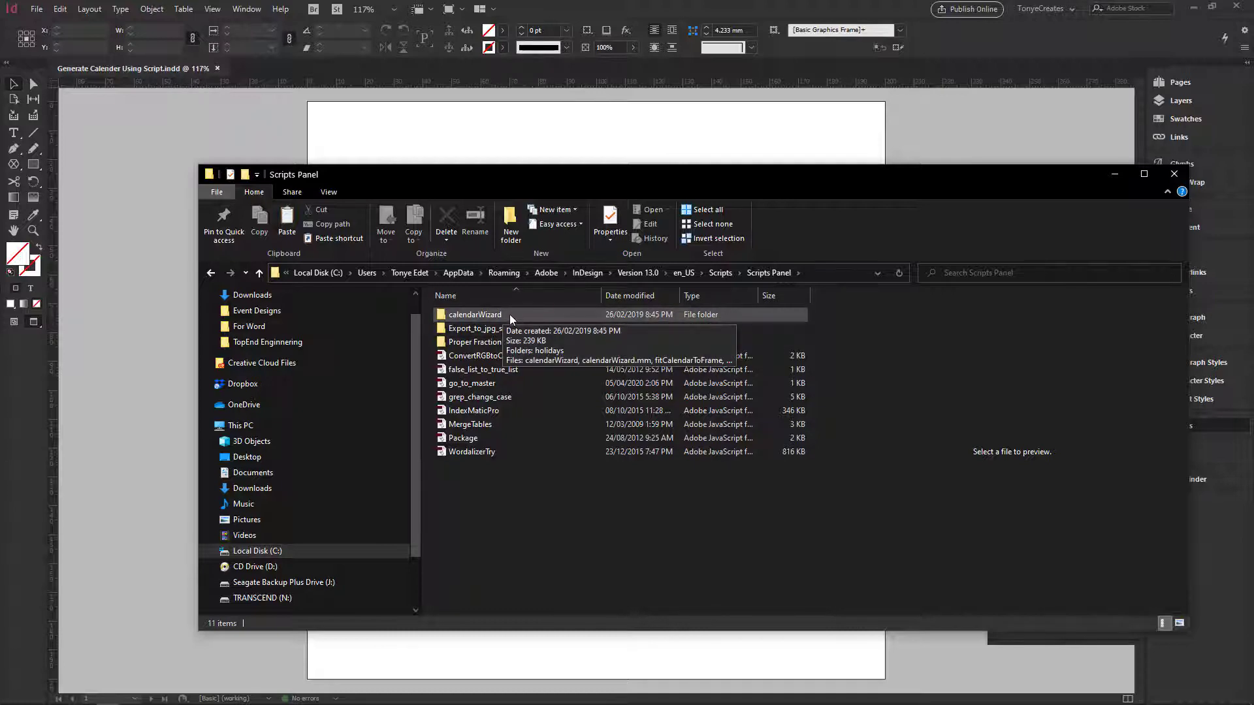
right_click(498, 487)
left_click(551, 576)
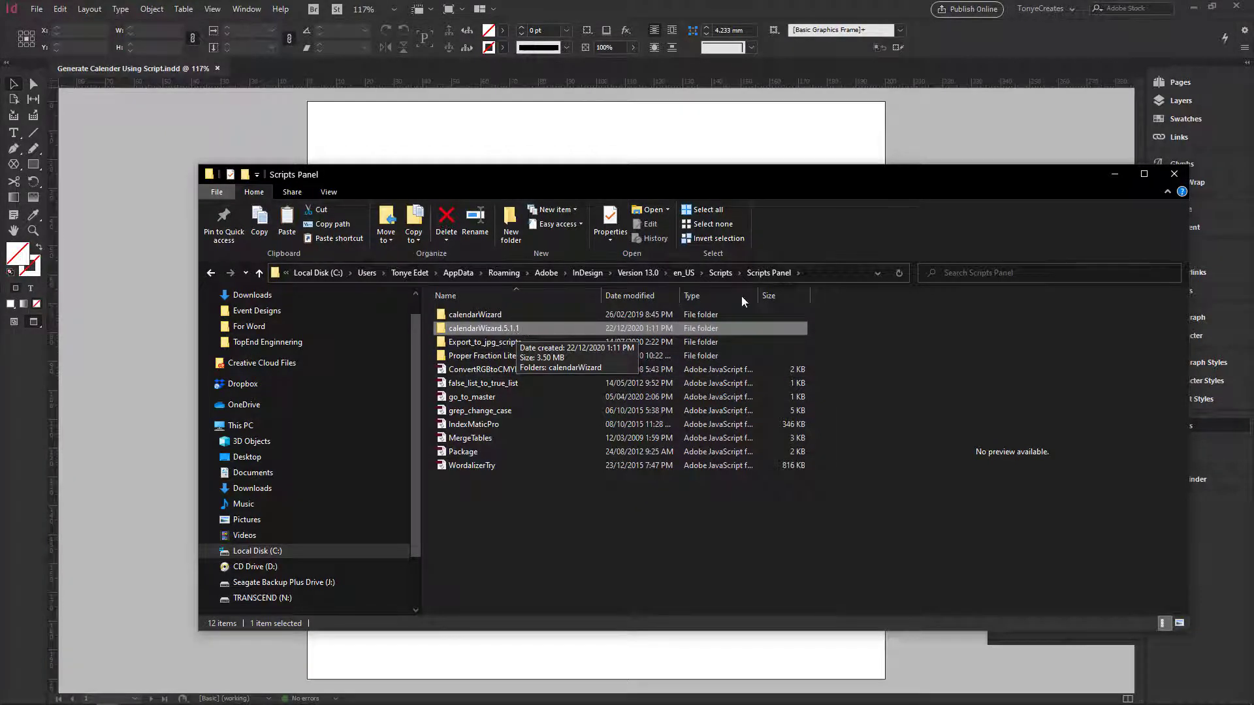
Step: Close Explorer and run the calendarWizard script from User > calendarWizard.5.1 in the Scripts panel
left_click(1174, 175)
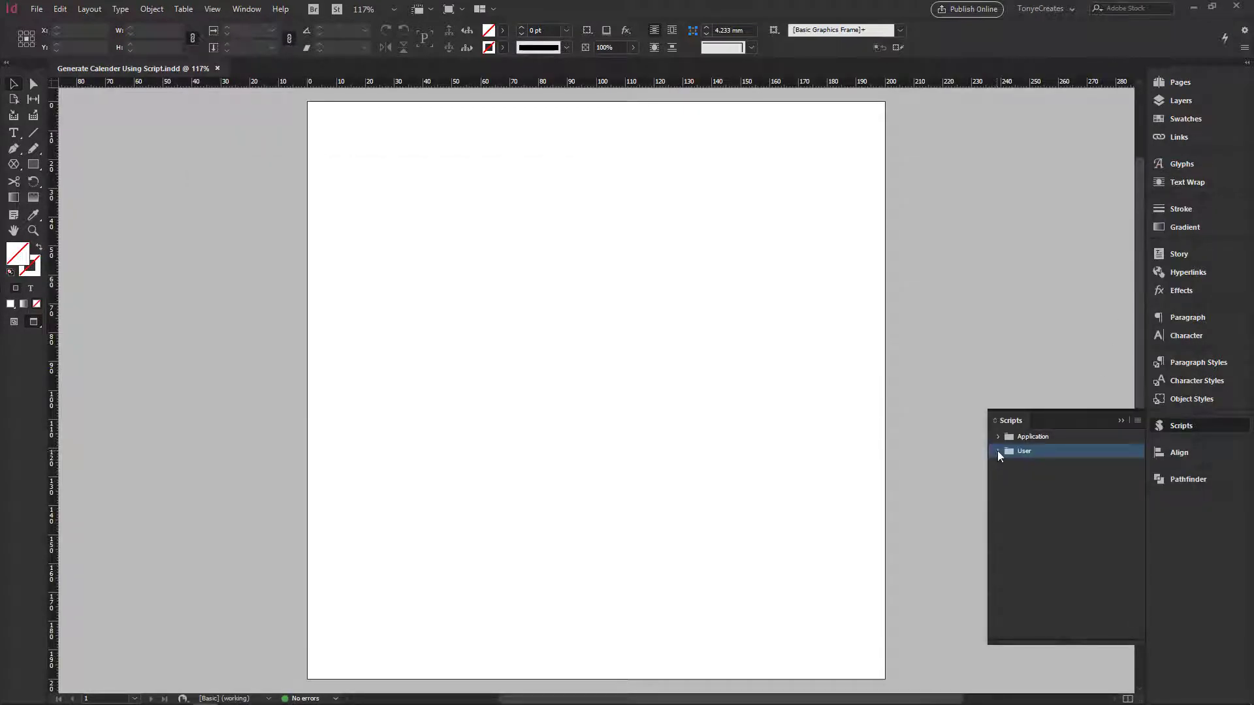
left_click(997, 452)
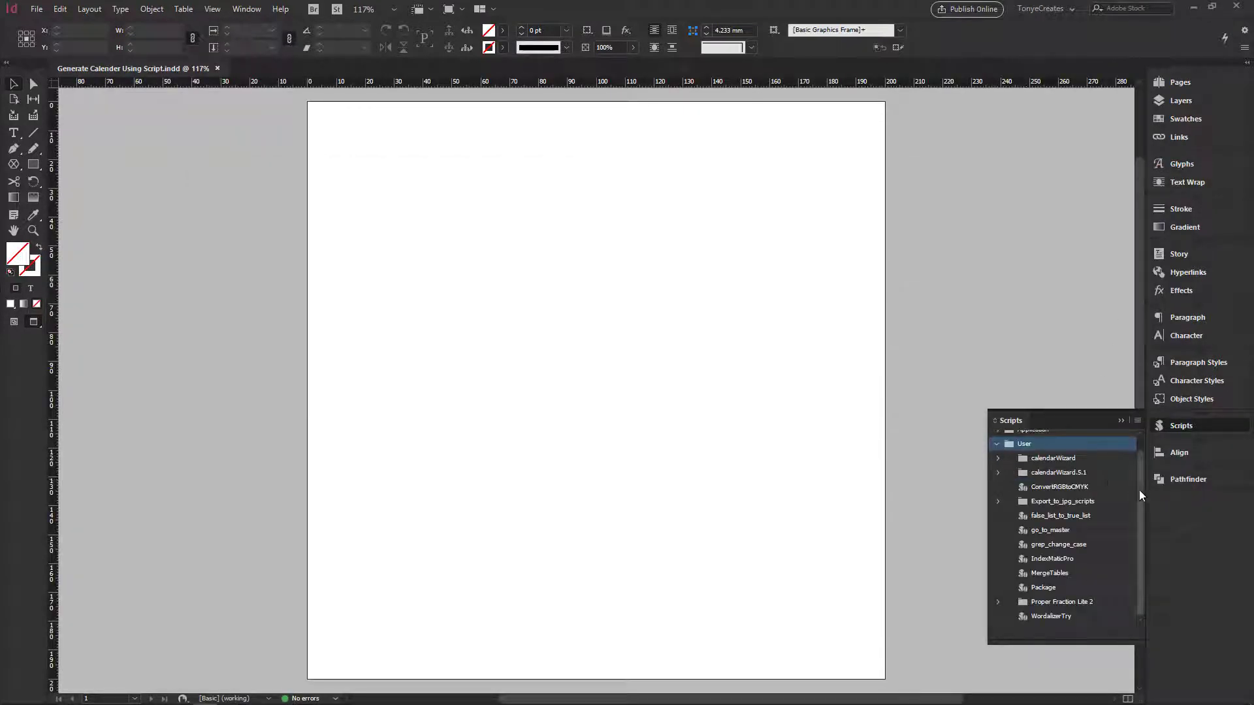
scroll(1107, 500, "up", 1)
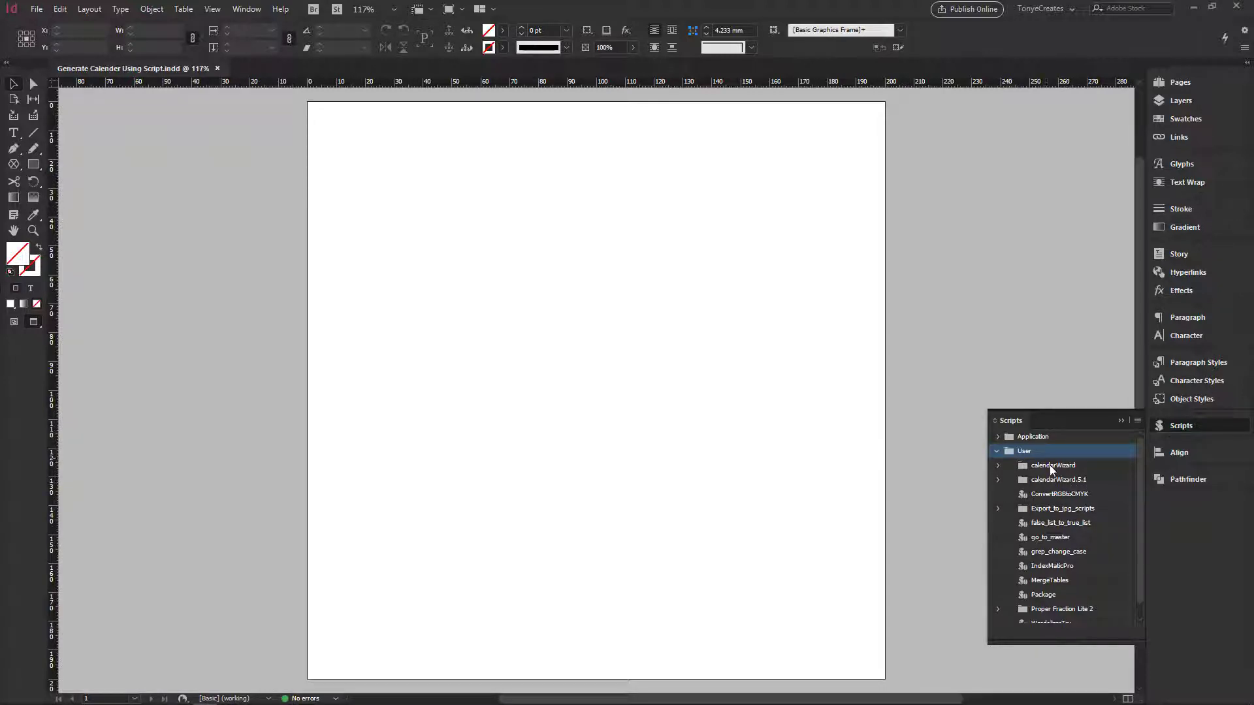
left_click(998, 481)
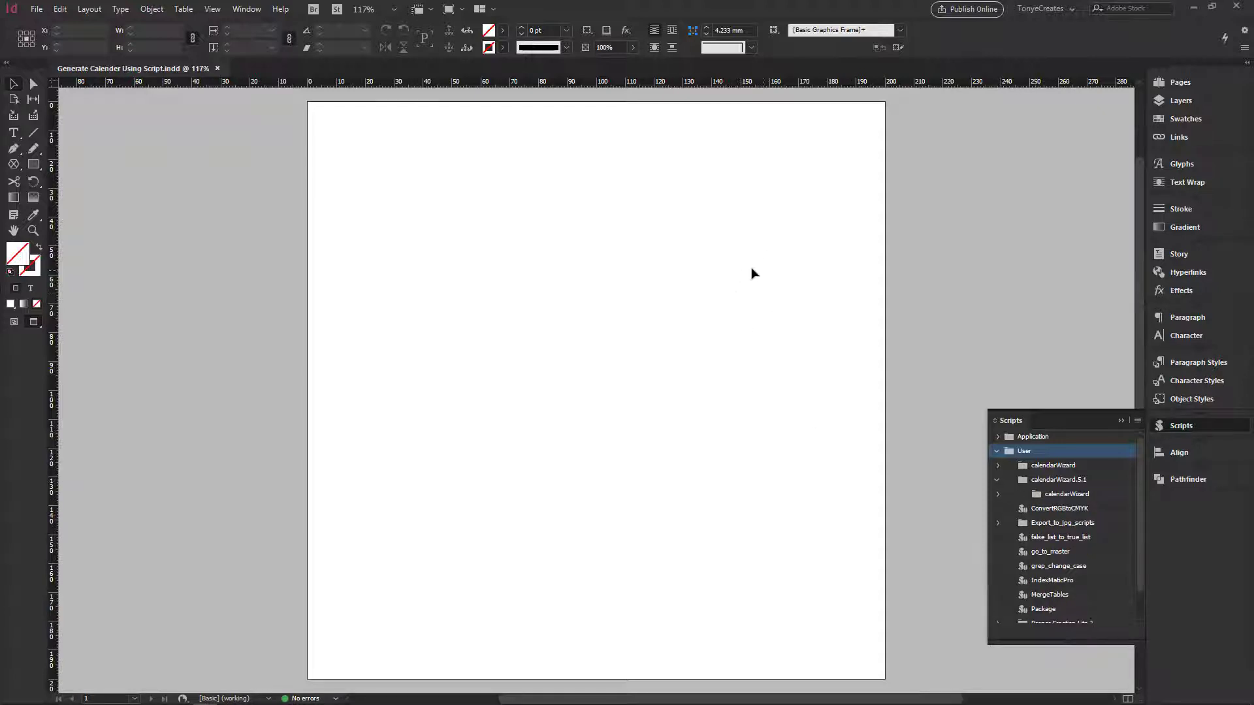
double_click(1066, 494)
double_click(1059, 522)
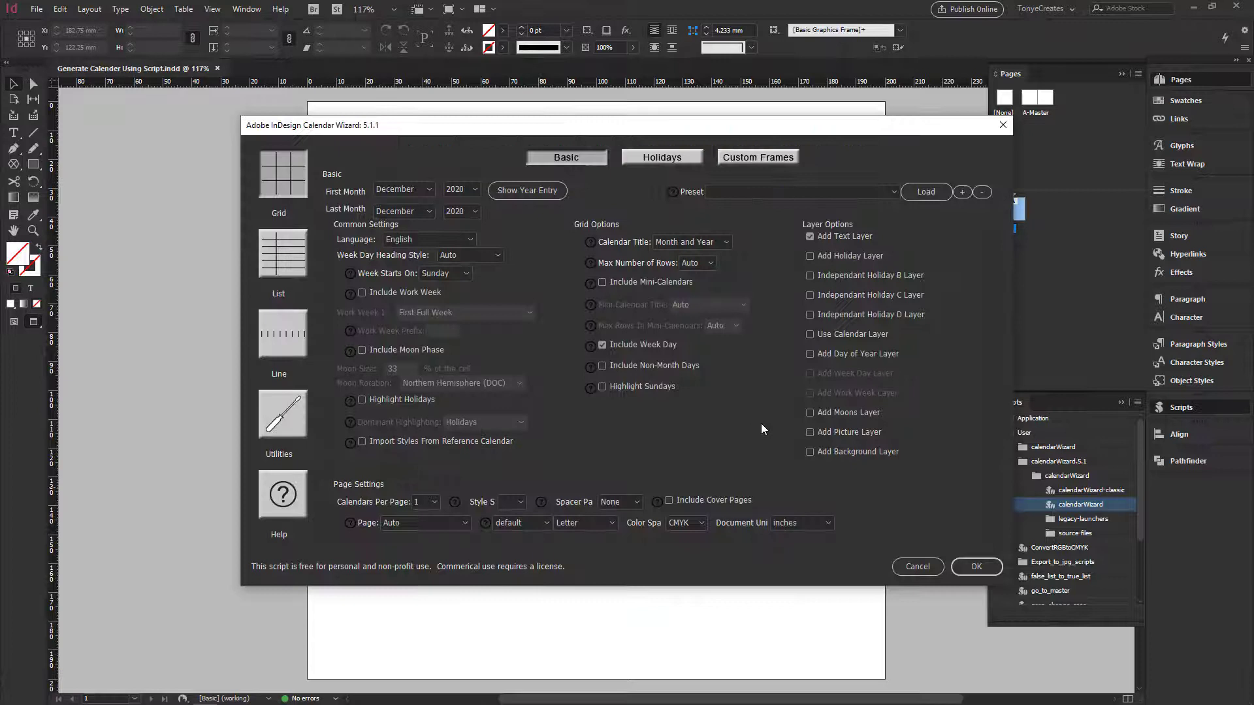
left_click_drag(798, 125, 731, 119)
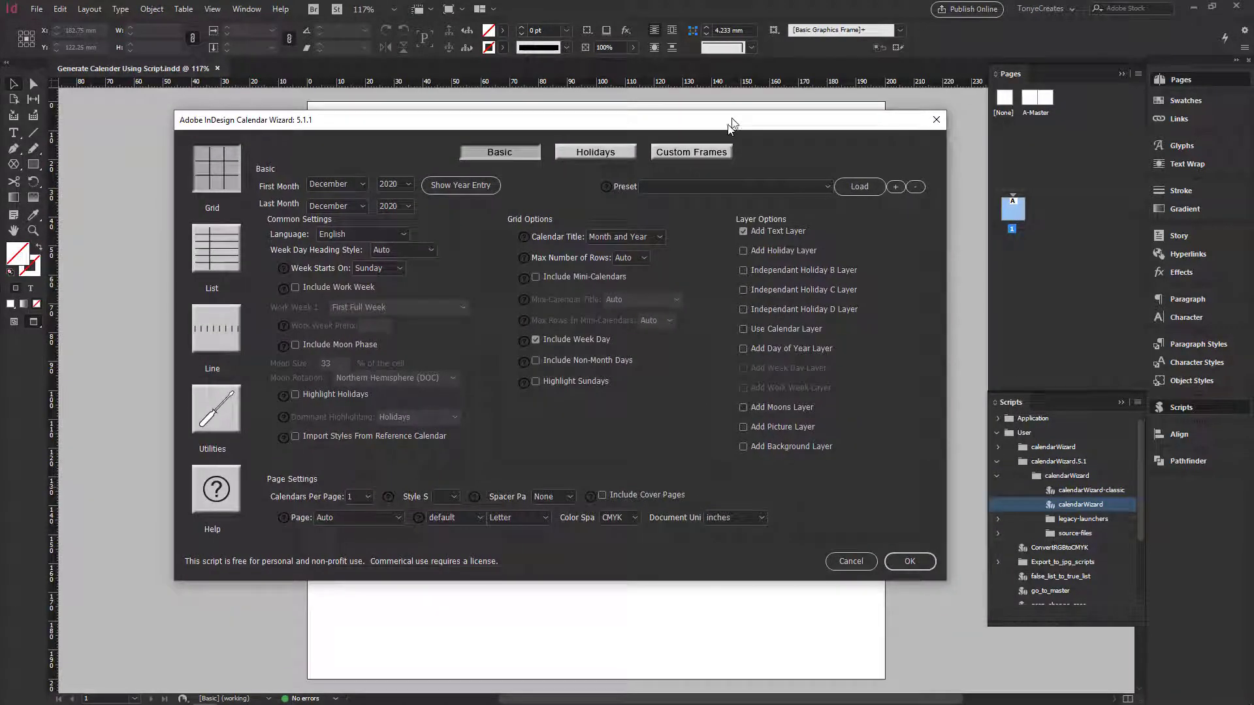
left_click(362, 186)
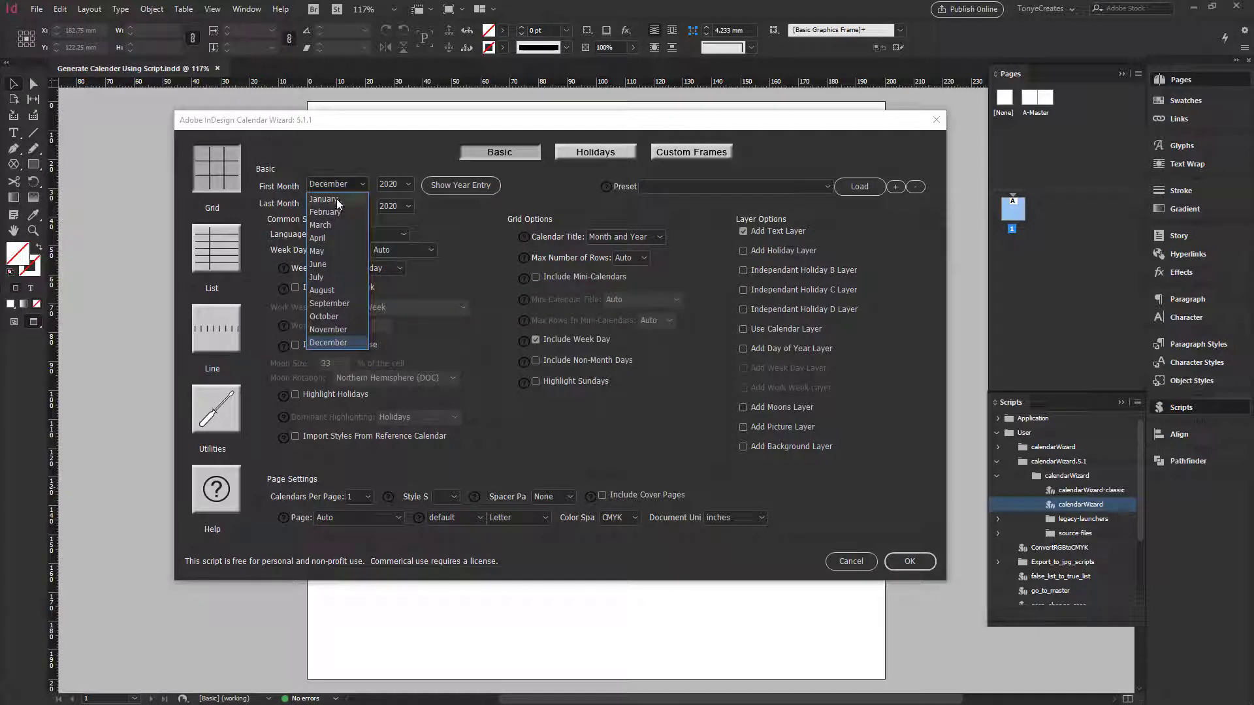
left_click(326, 199)
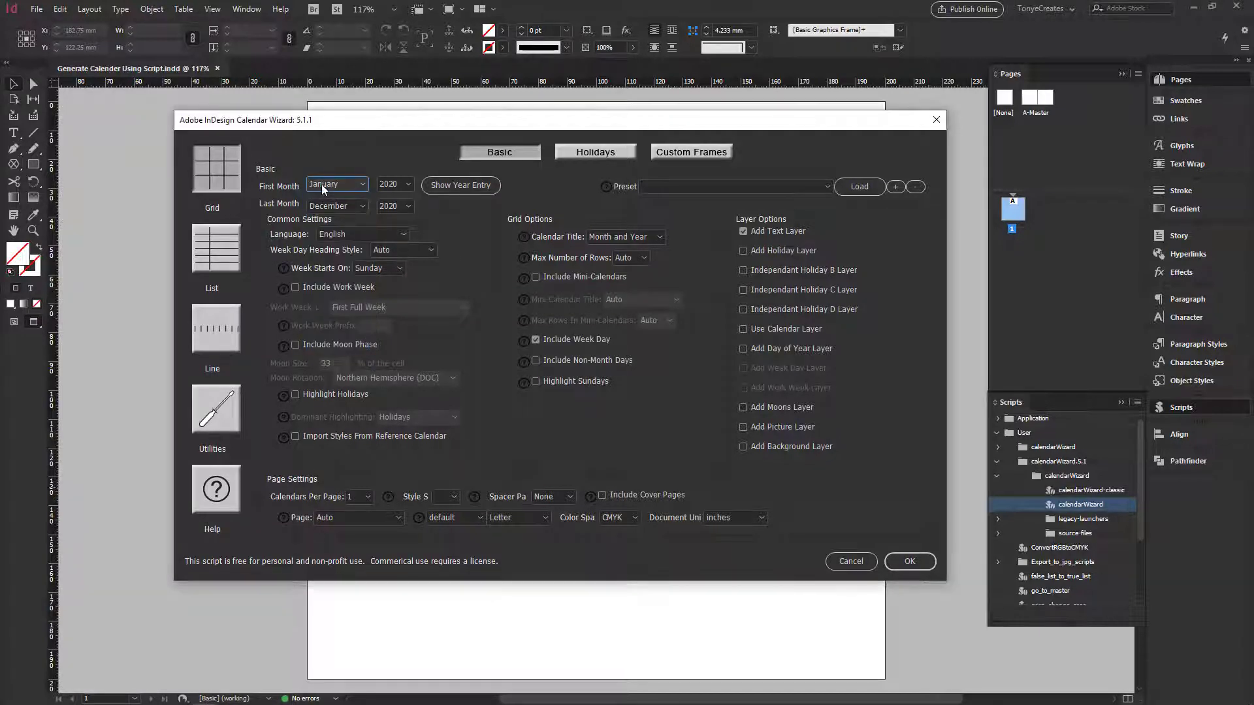
left_click(402, 190)
left_click(393, 316)
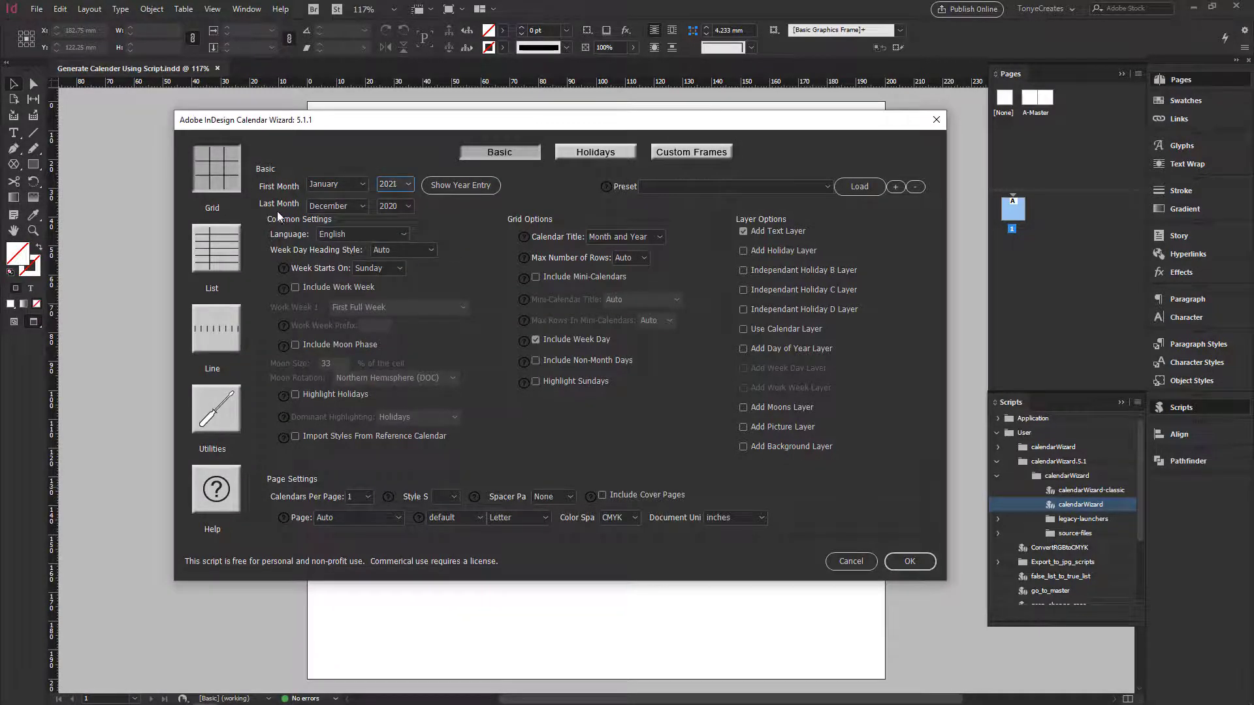
left_click(406, 207)
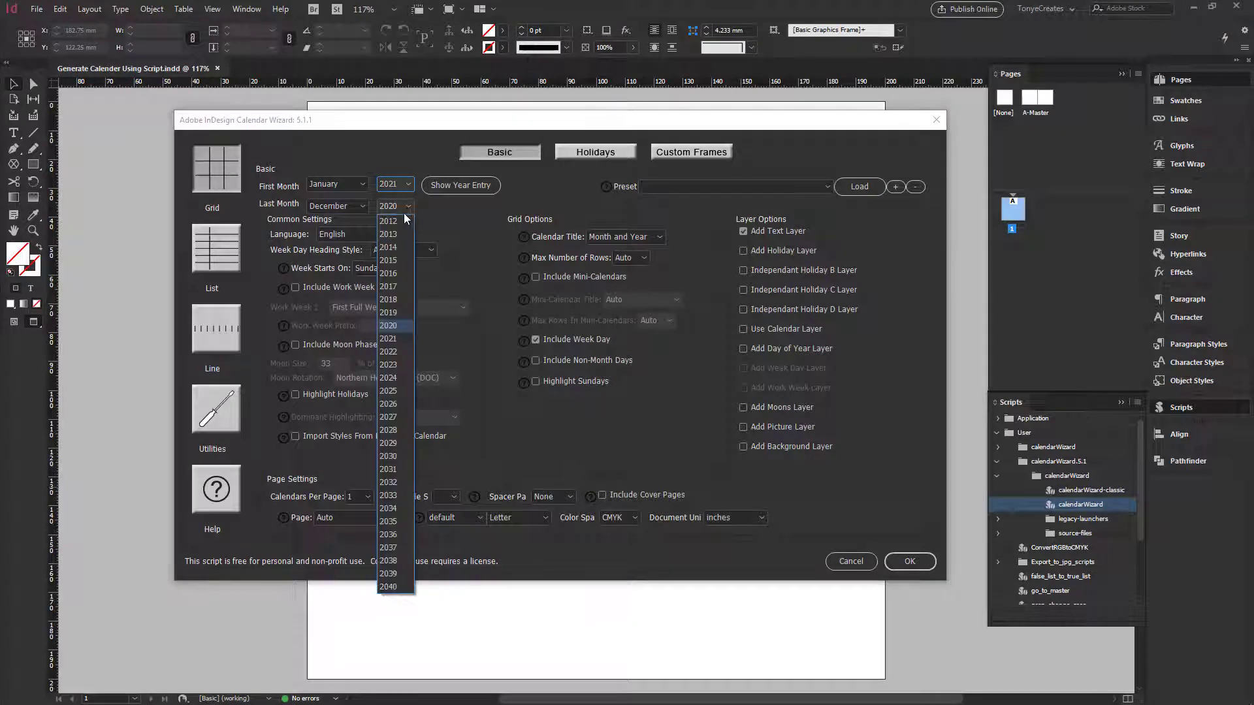
left_click(394, 338)
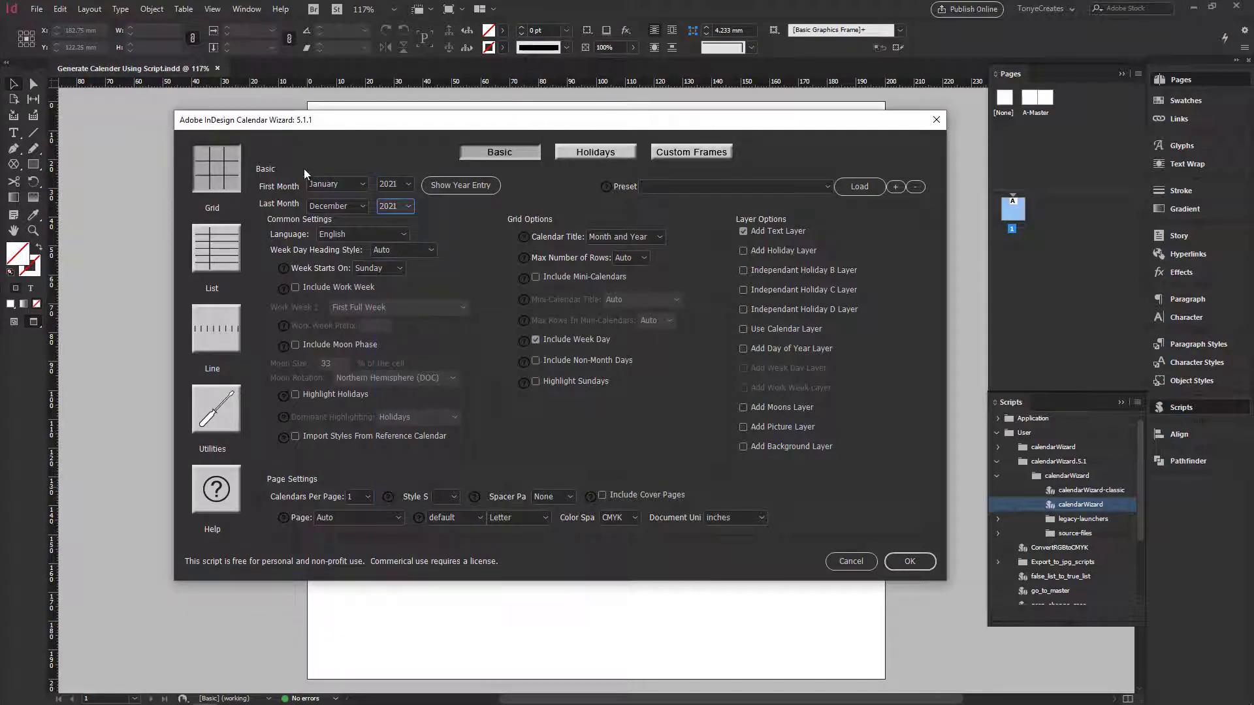
left_click(362, 186)
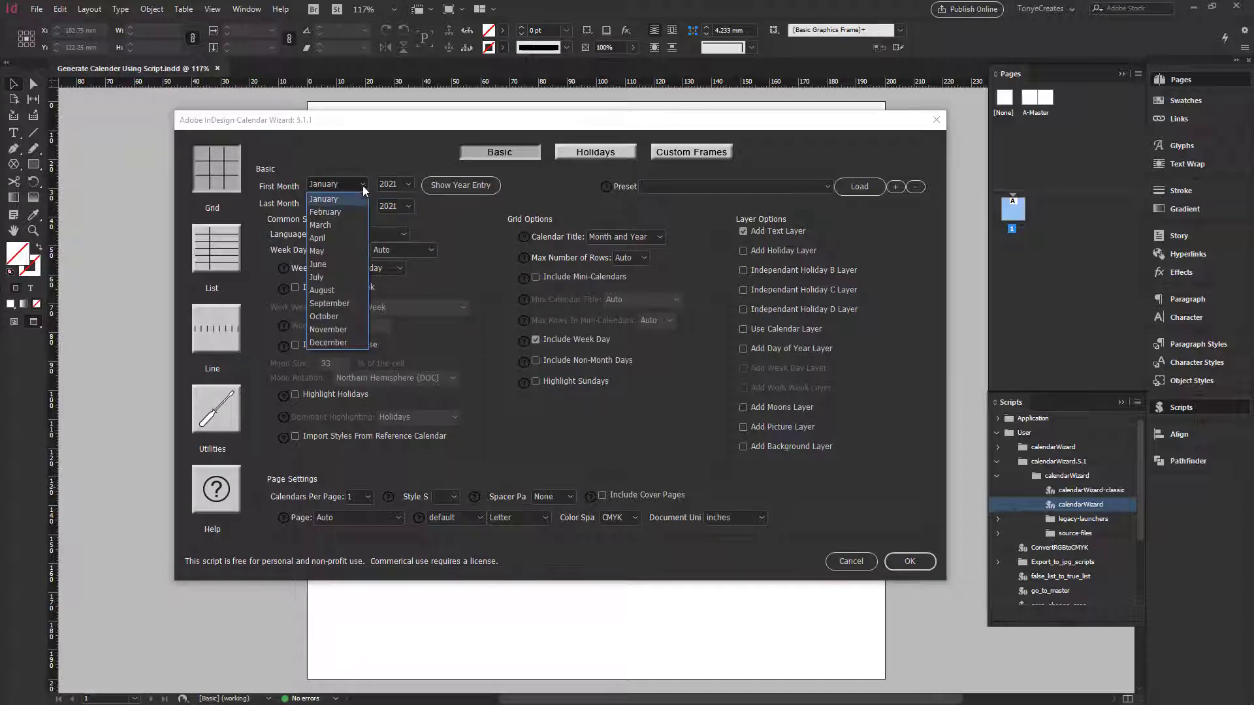
left_click(332, 226)
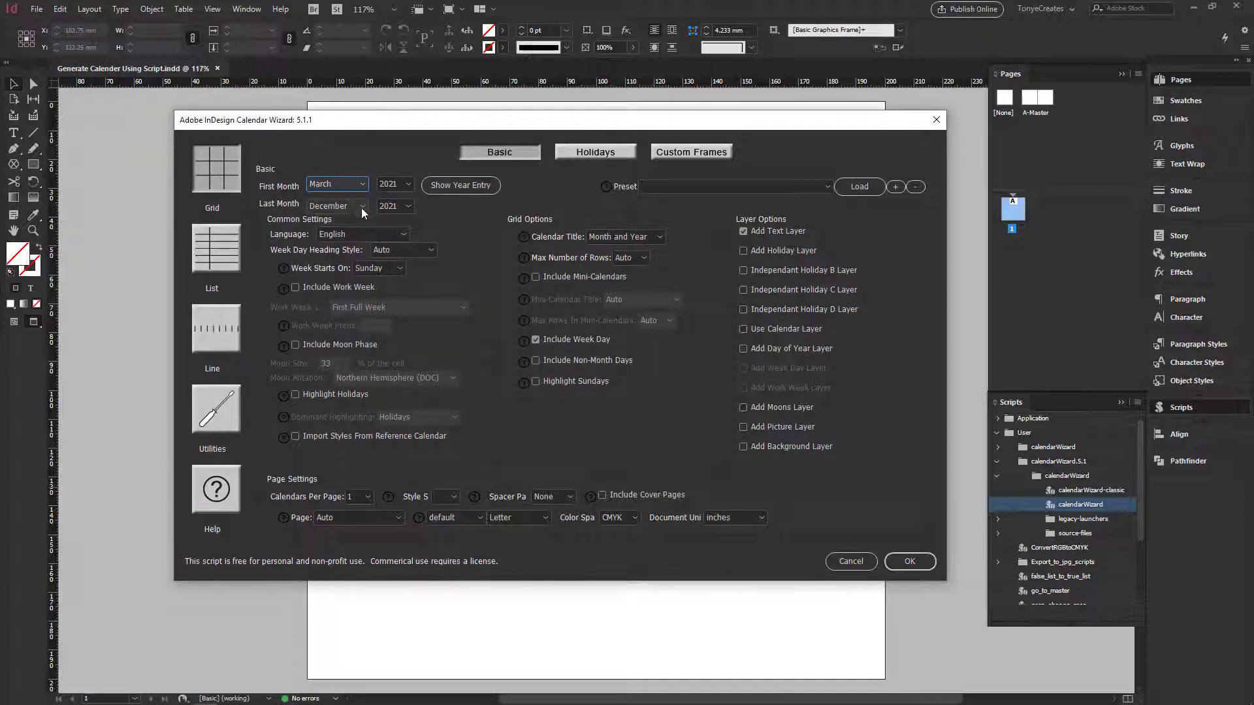
left_click(362, 185)
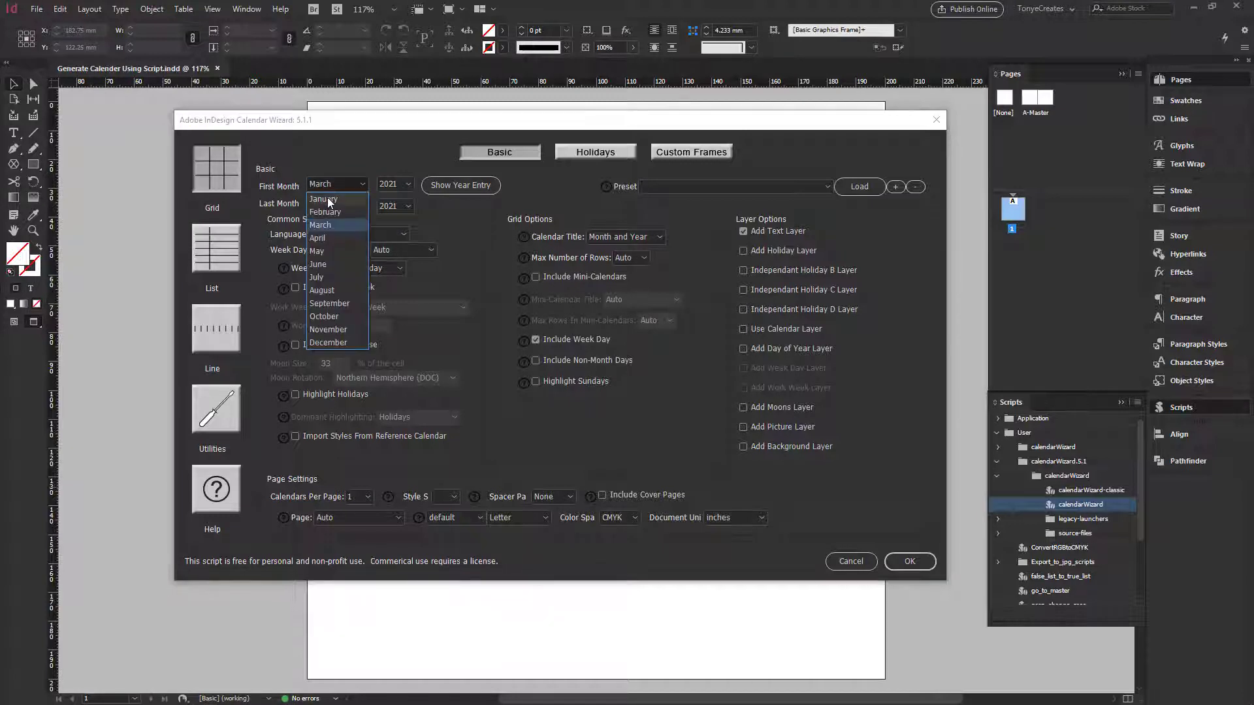
left_click(327, 196)
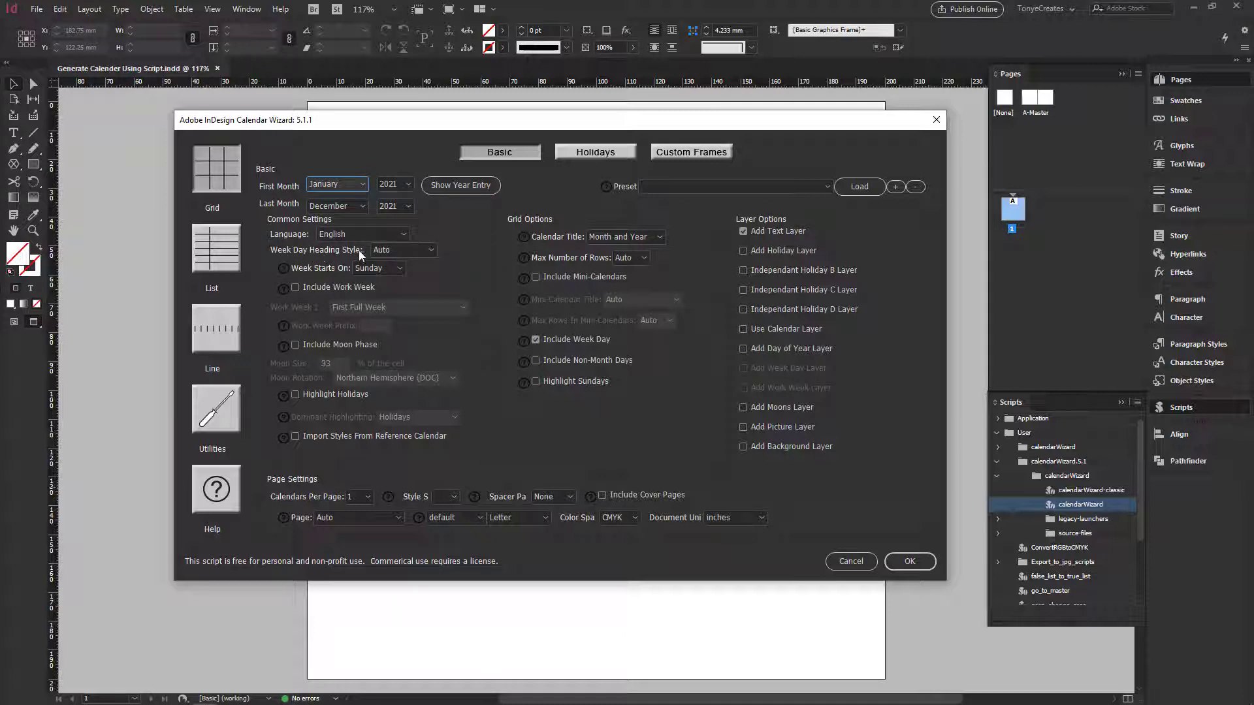
left_click(431, 250)
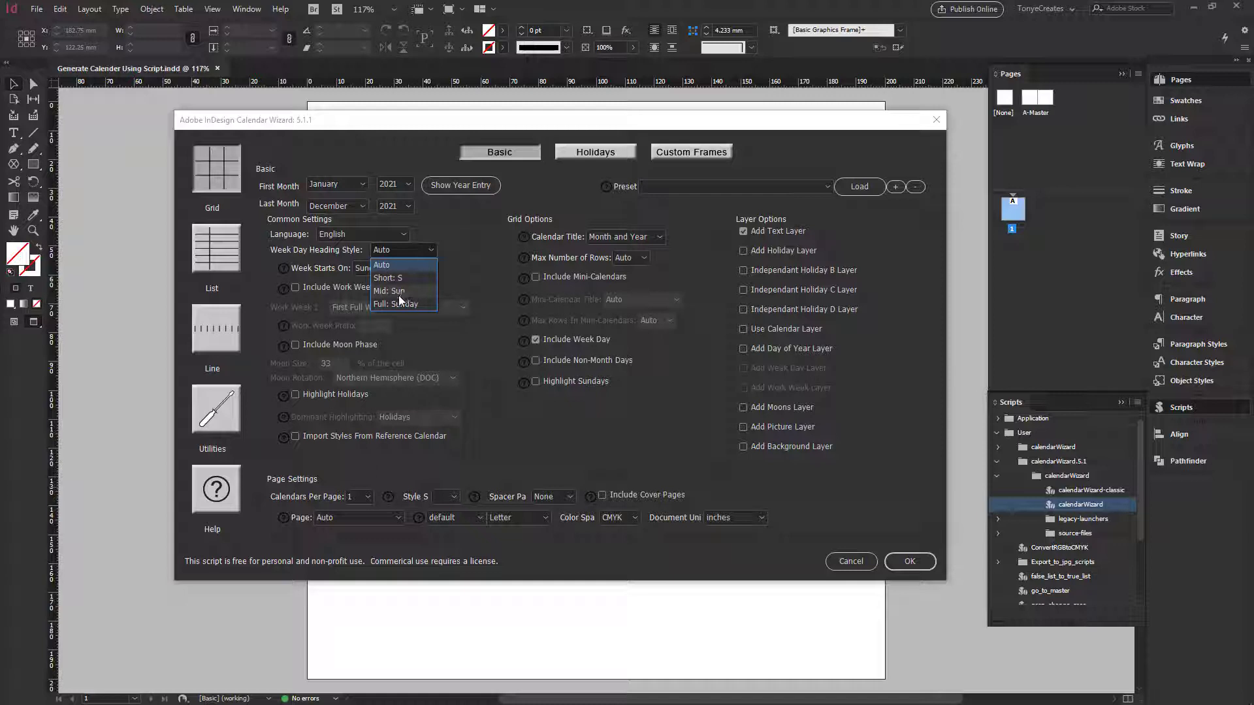
left_click(472, 269)
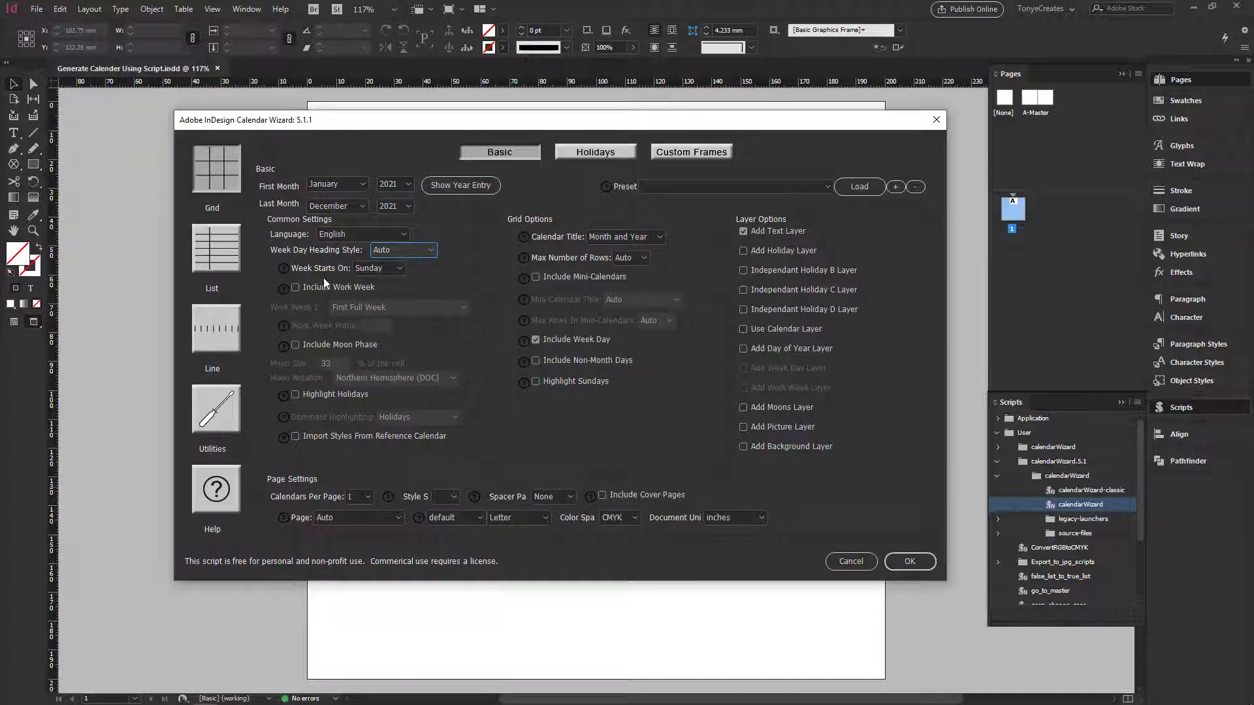
left_click(399, 270)
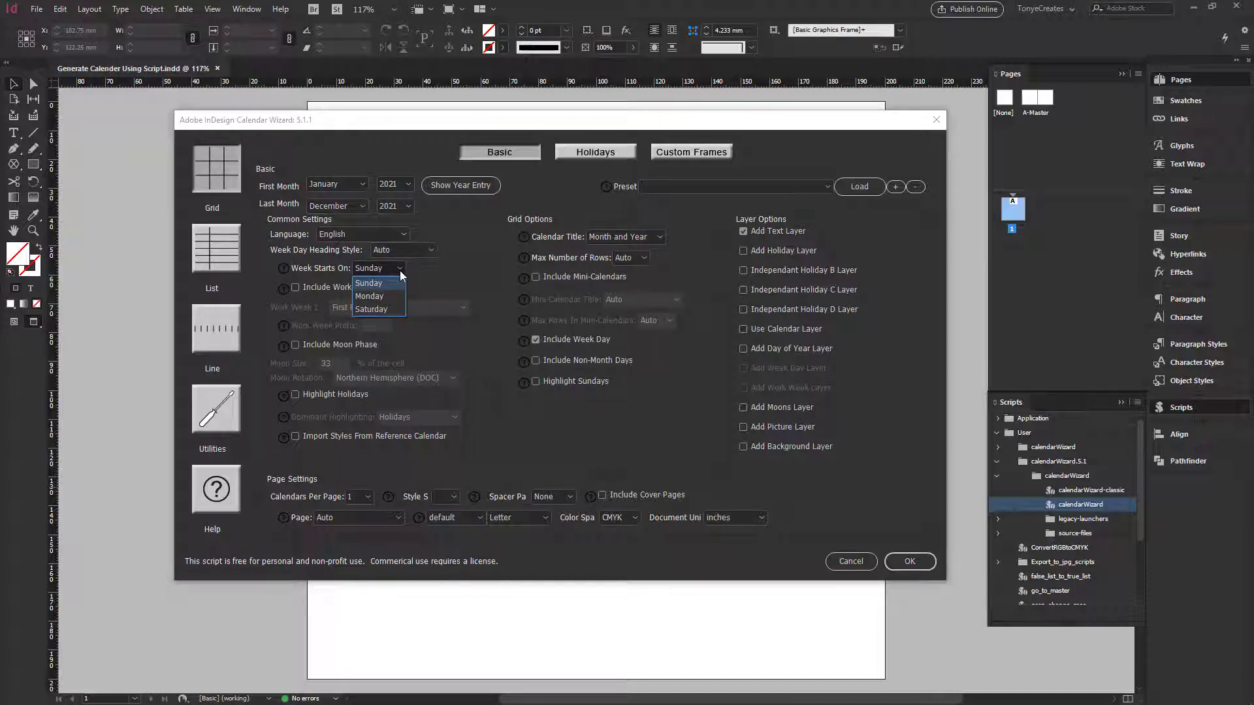
left_click(474, 277)
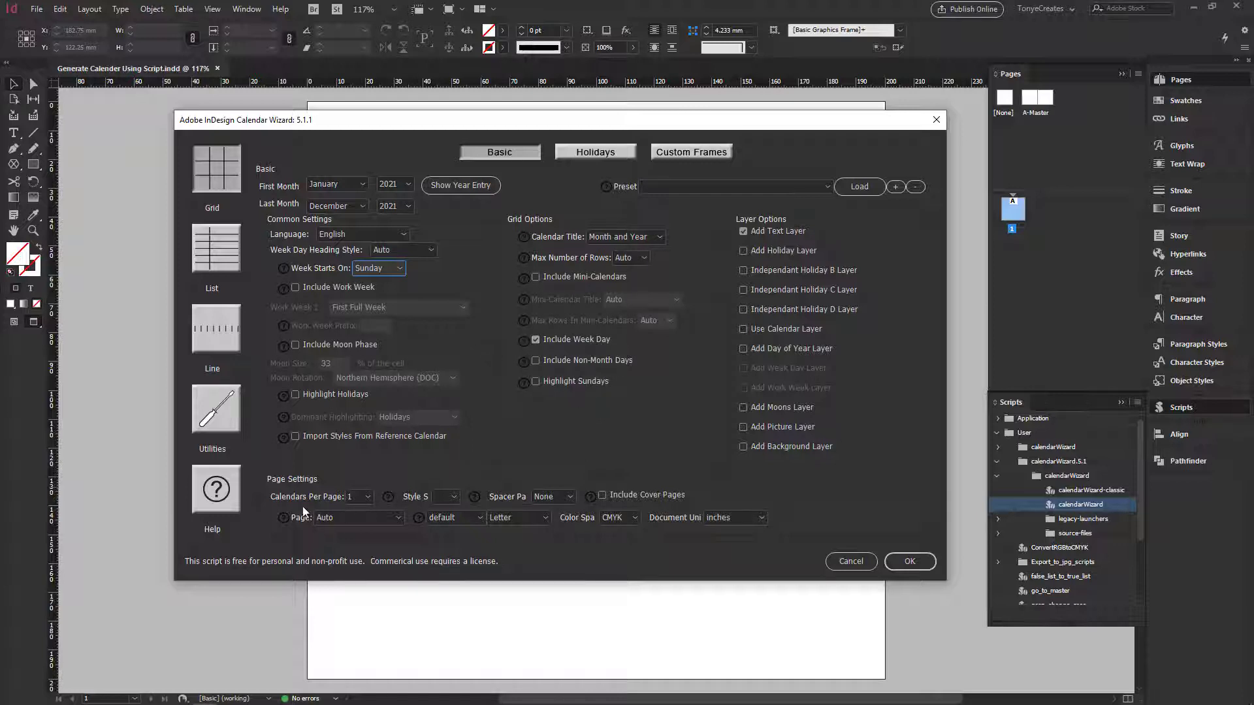
Step: Keep 1 calendar per page with Auto page placement, disable Add Text Layer, and generate the calendar
left_click(369, 497)
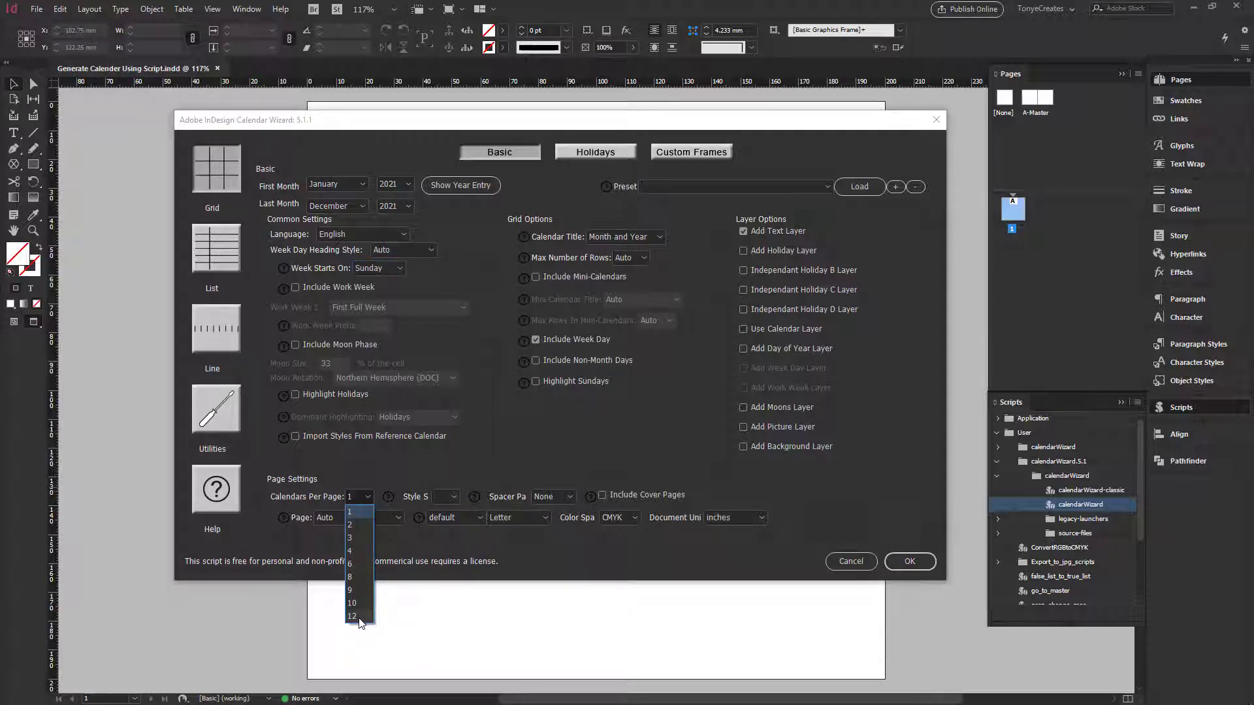
left_click(366, 465)
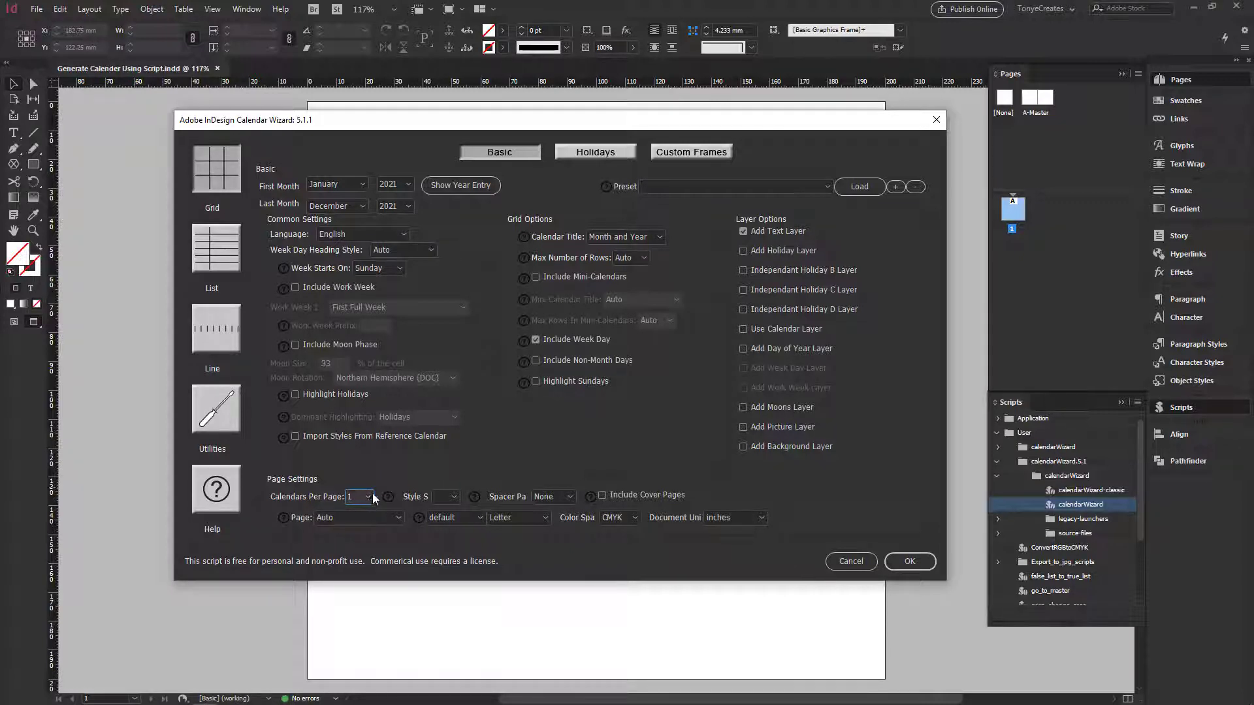
left_click(339, 521)
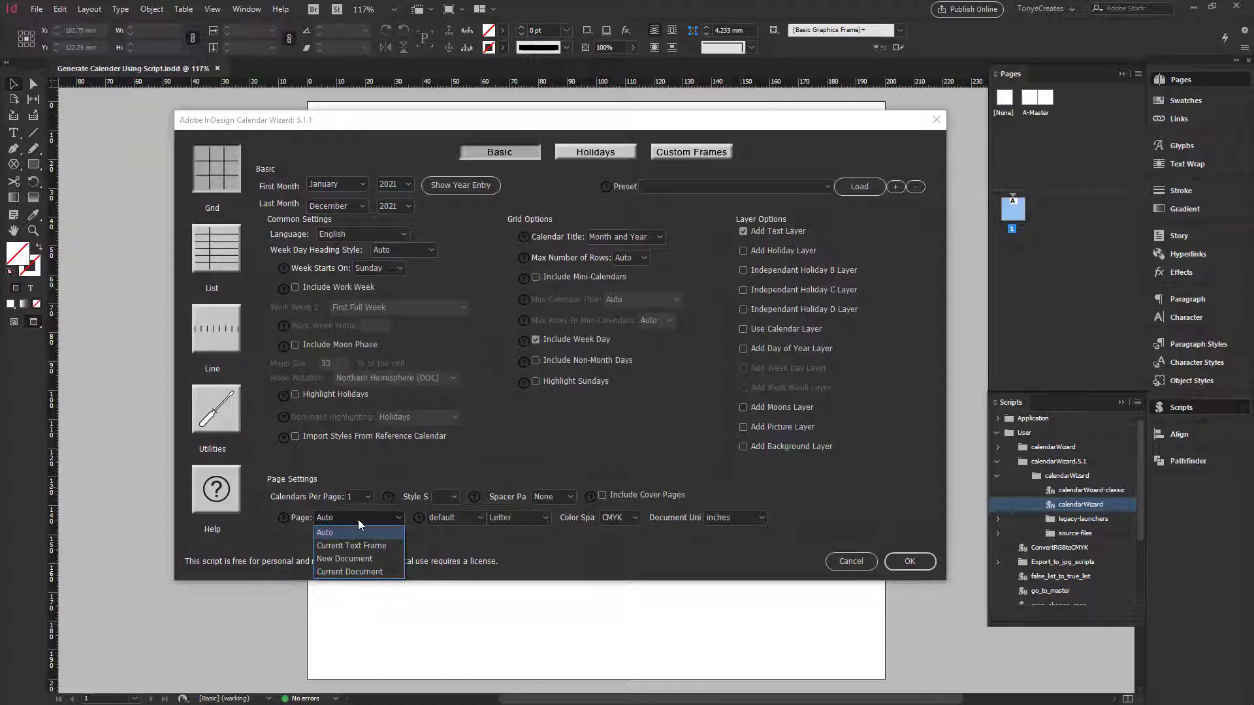
left_click(334, 530)
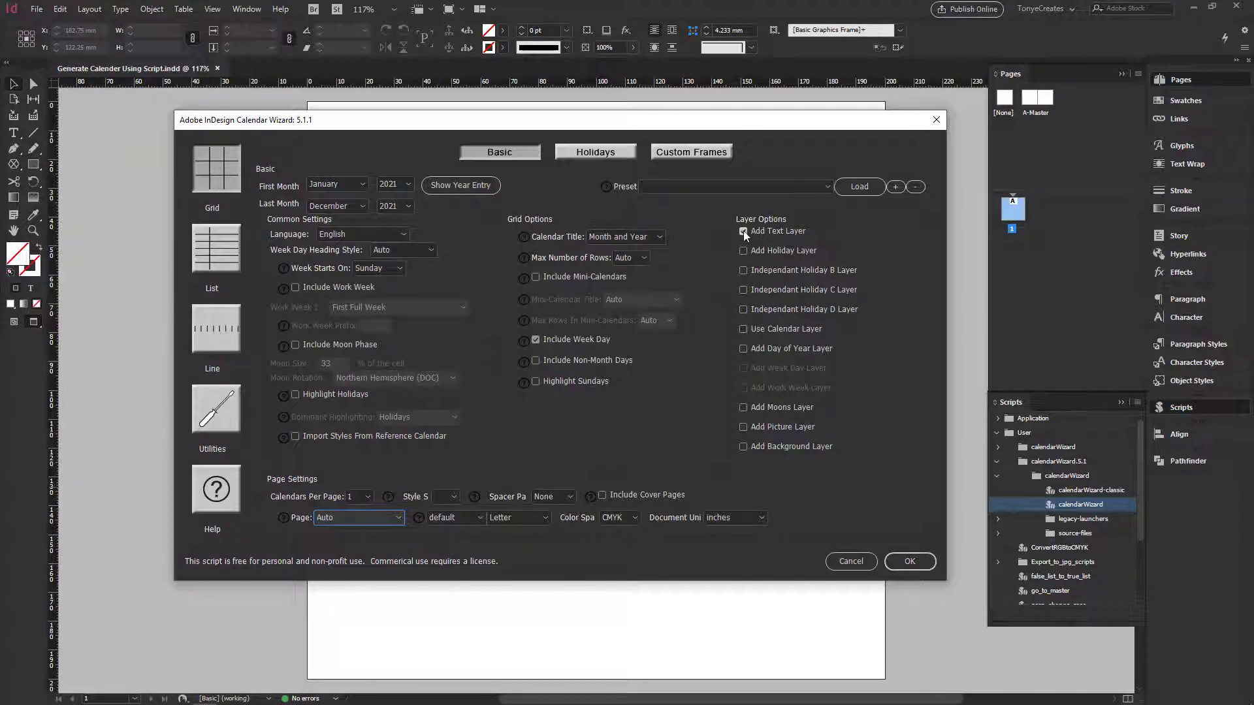
left_click(743, 232)
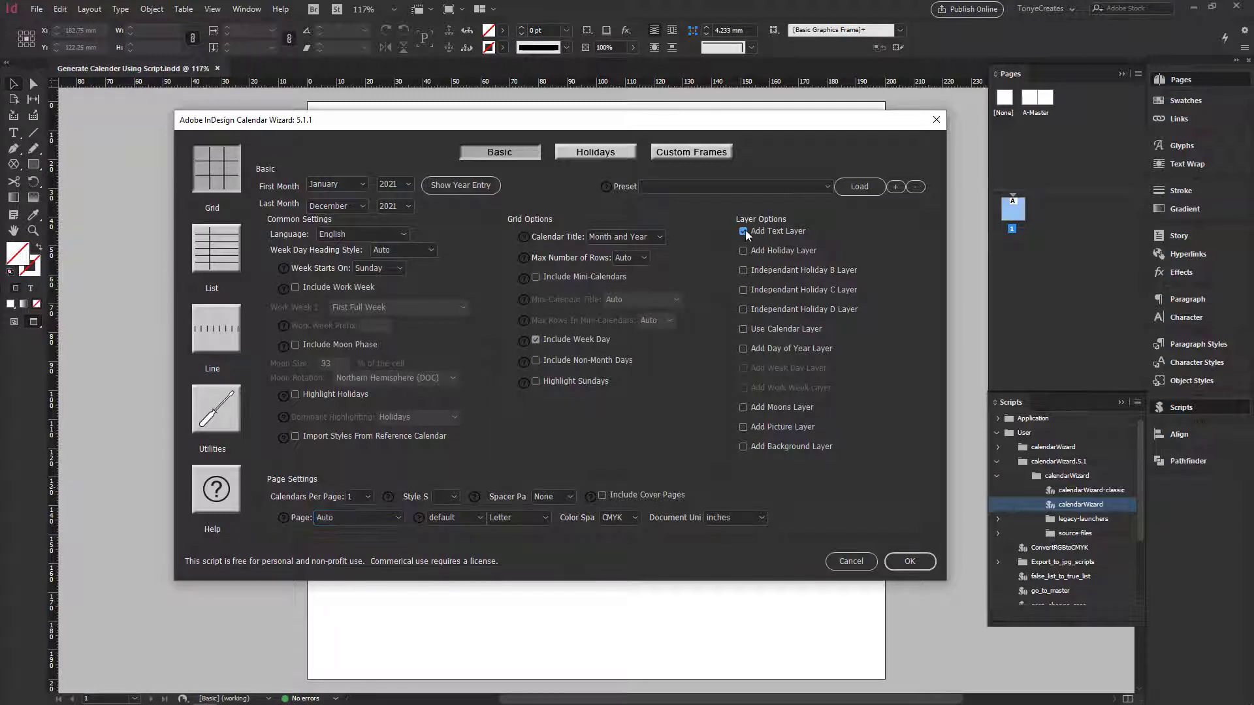
left_click(910, 562)
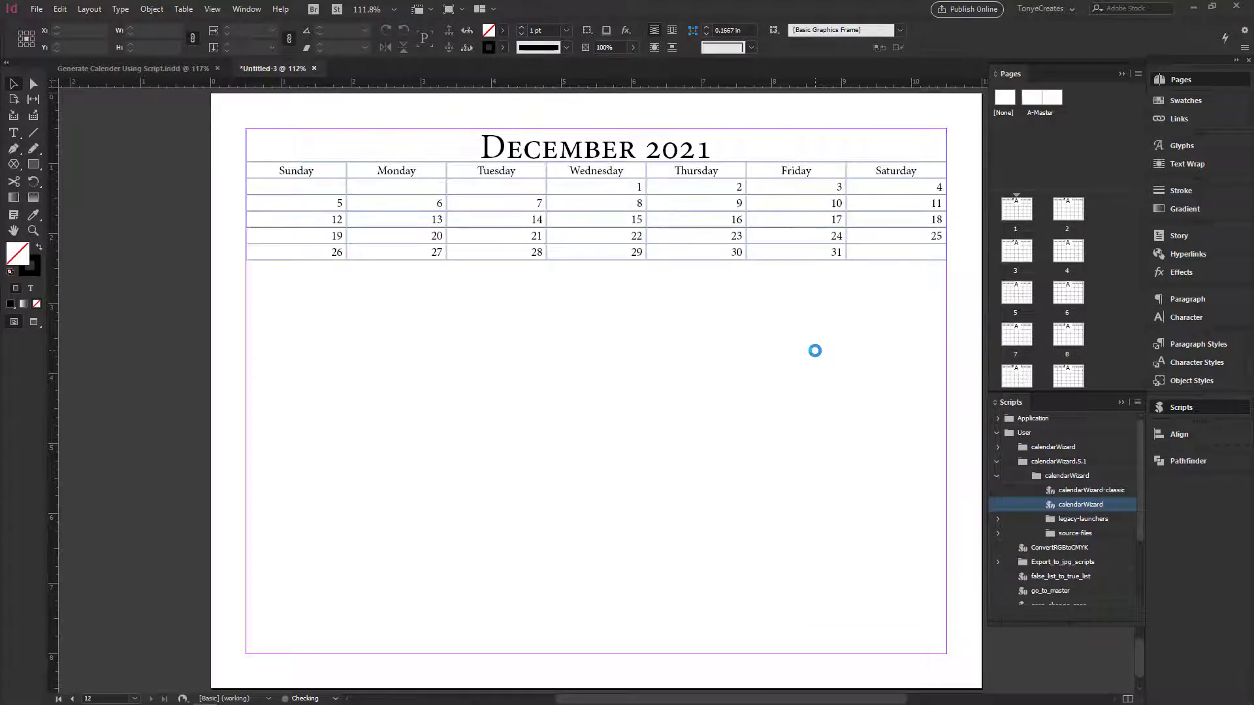
Step: Inspect the January and December 2021 pages, then return to page 1
double_click(1014, 214)
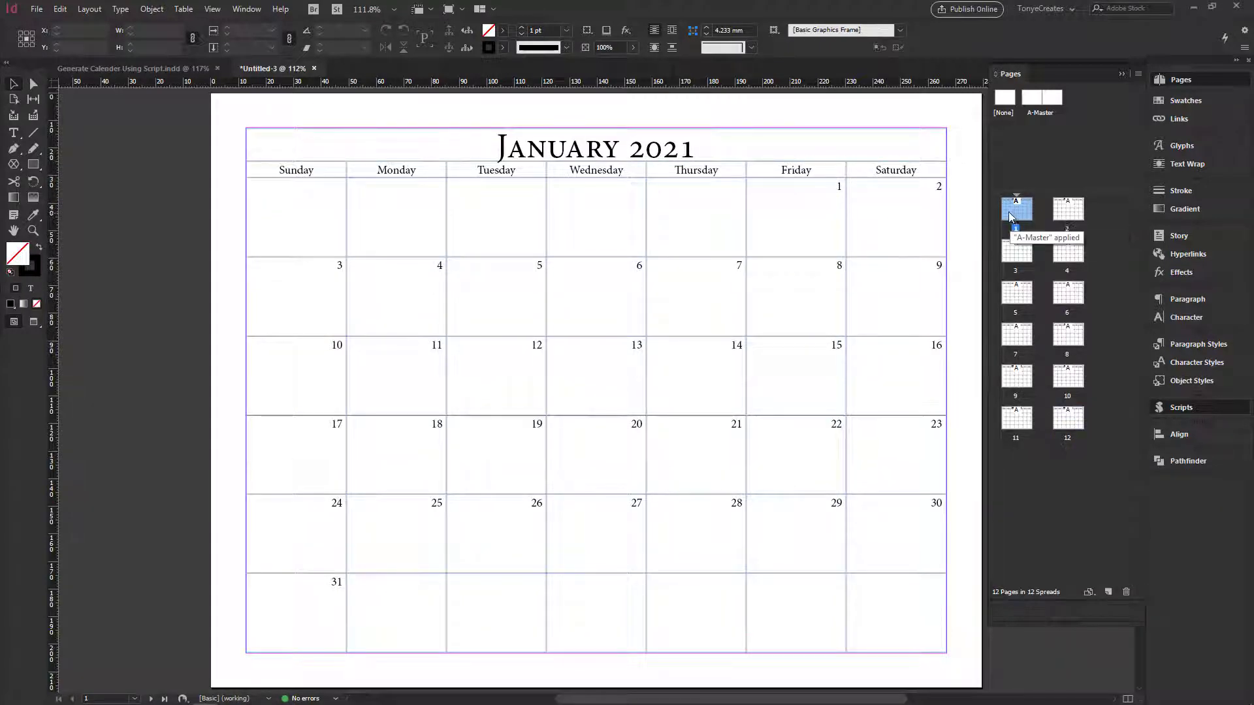
double_click(1067, 418)
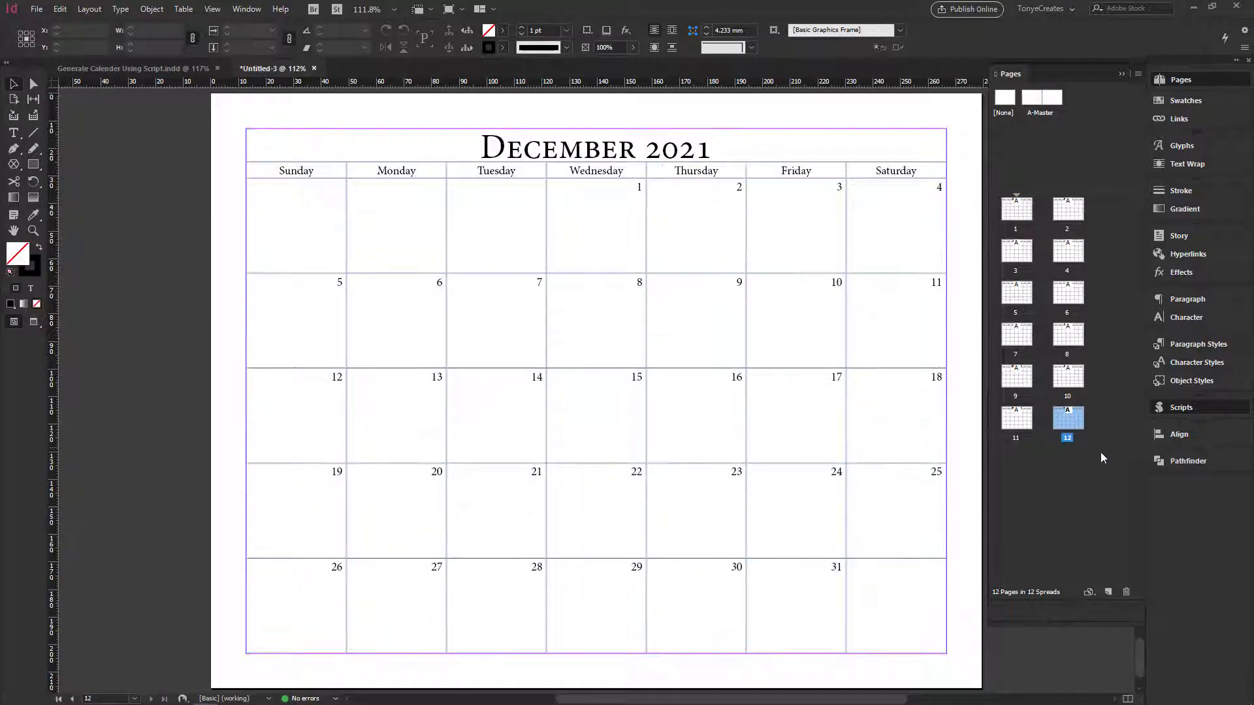
double_click(1017, 210)
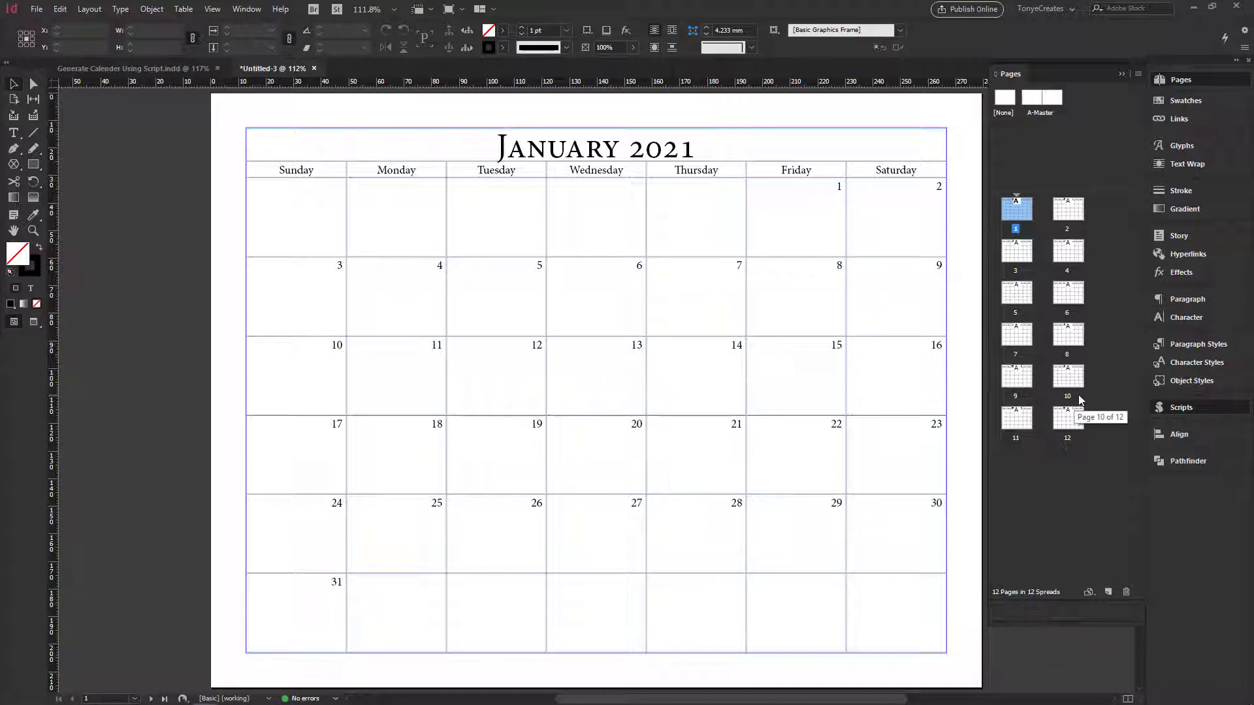
Step: Relaunch Calendar Wizard and set January 2021 through December 2021 with 12 calendars per page
left_click(1183, 410)
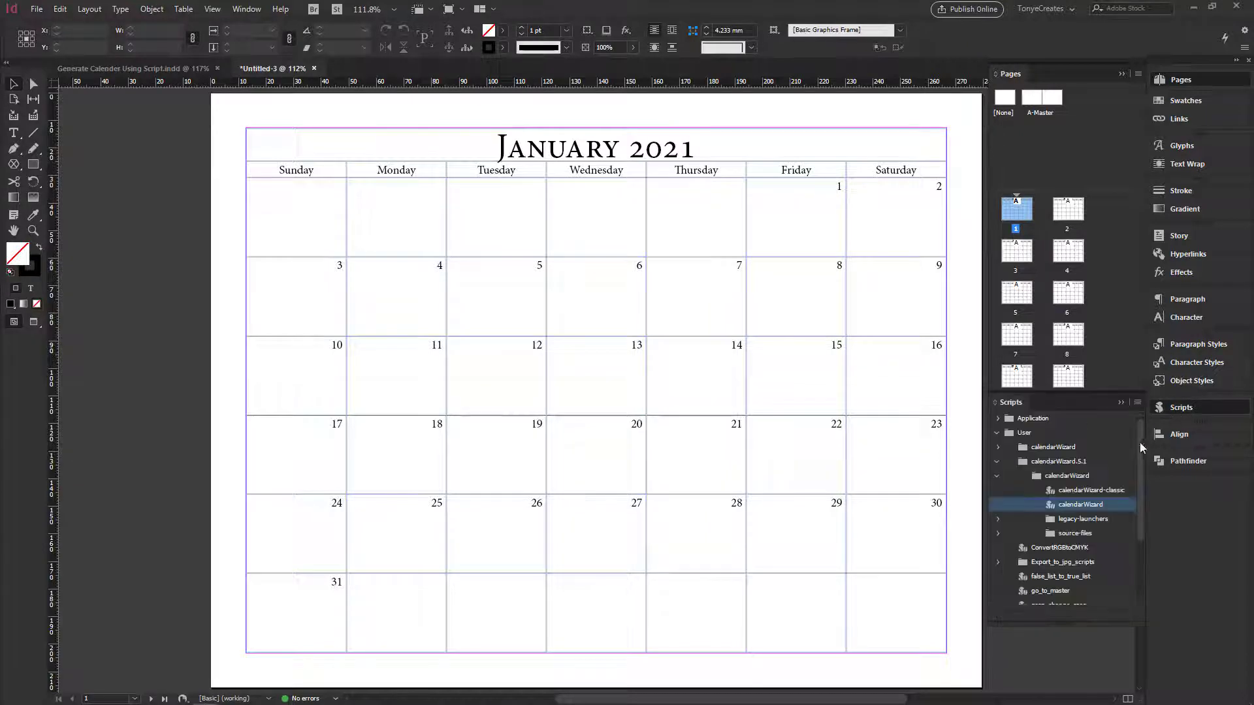
double_click(1068, 505)
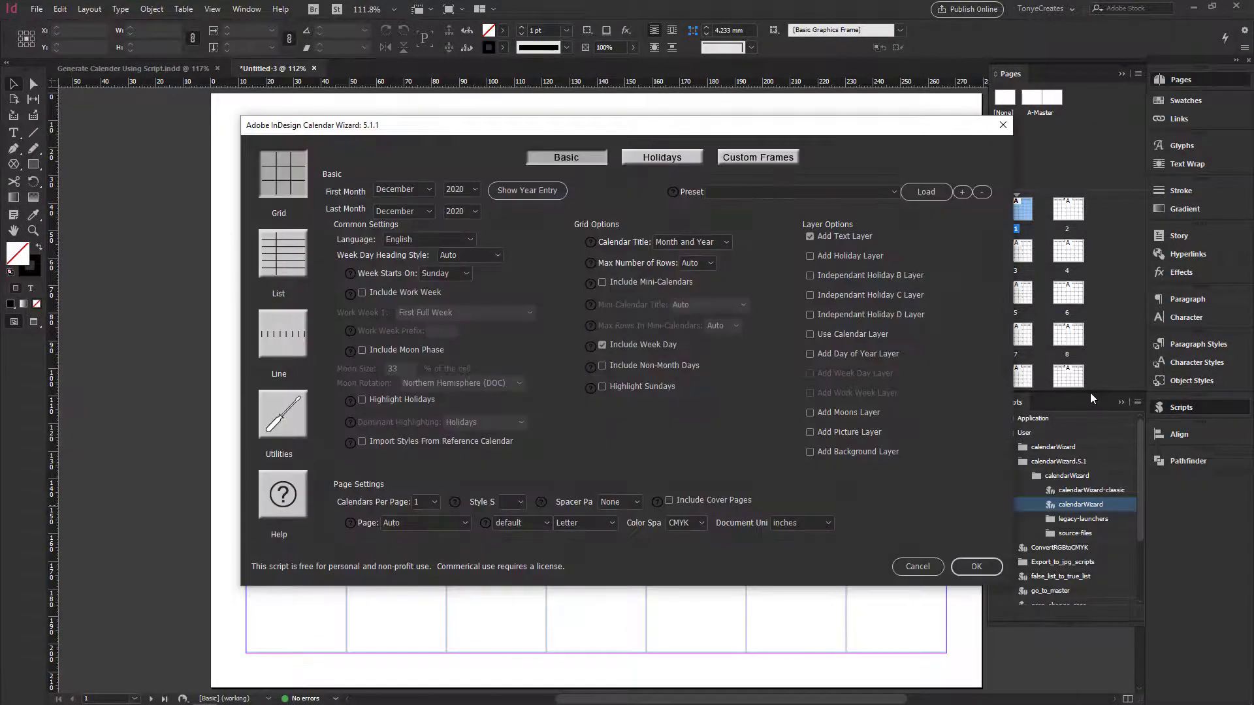
left_click(424, 189)
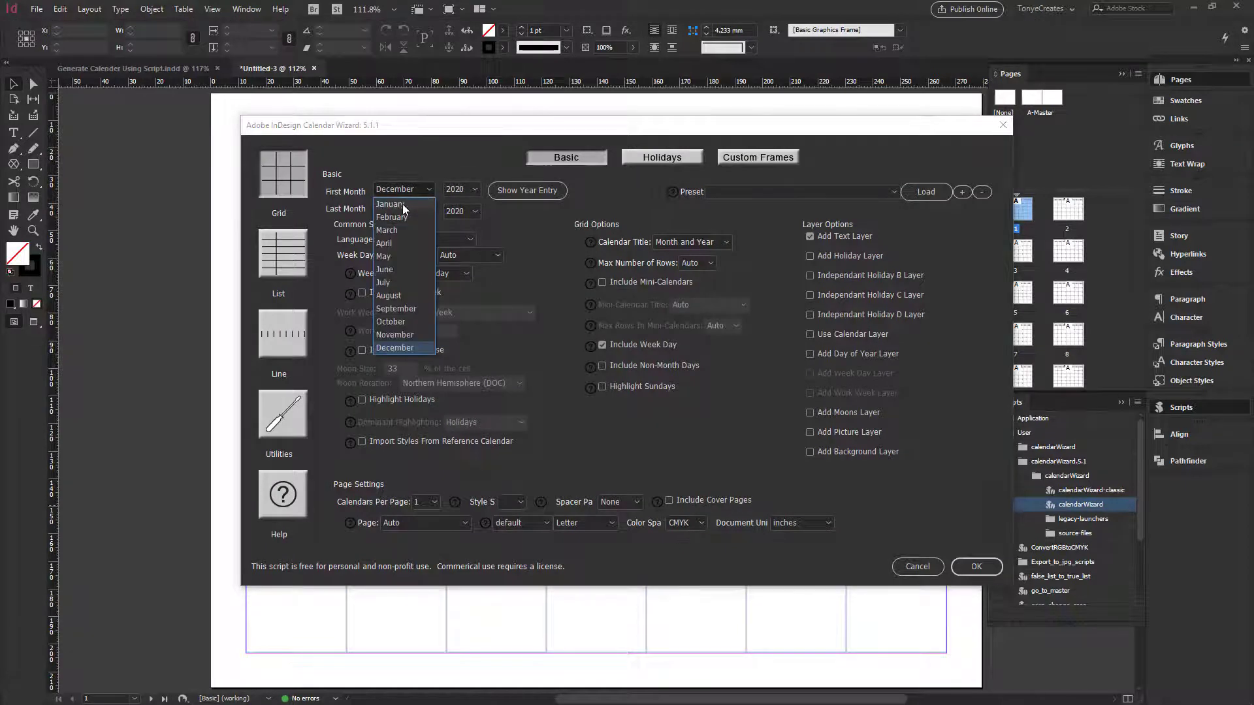
left_click(377, 209)
left_click(474, 189)
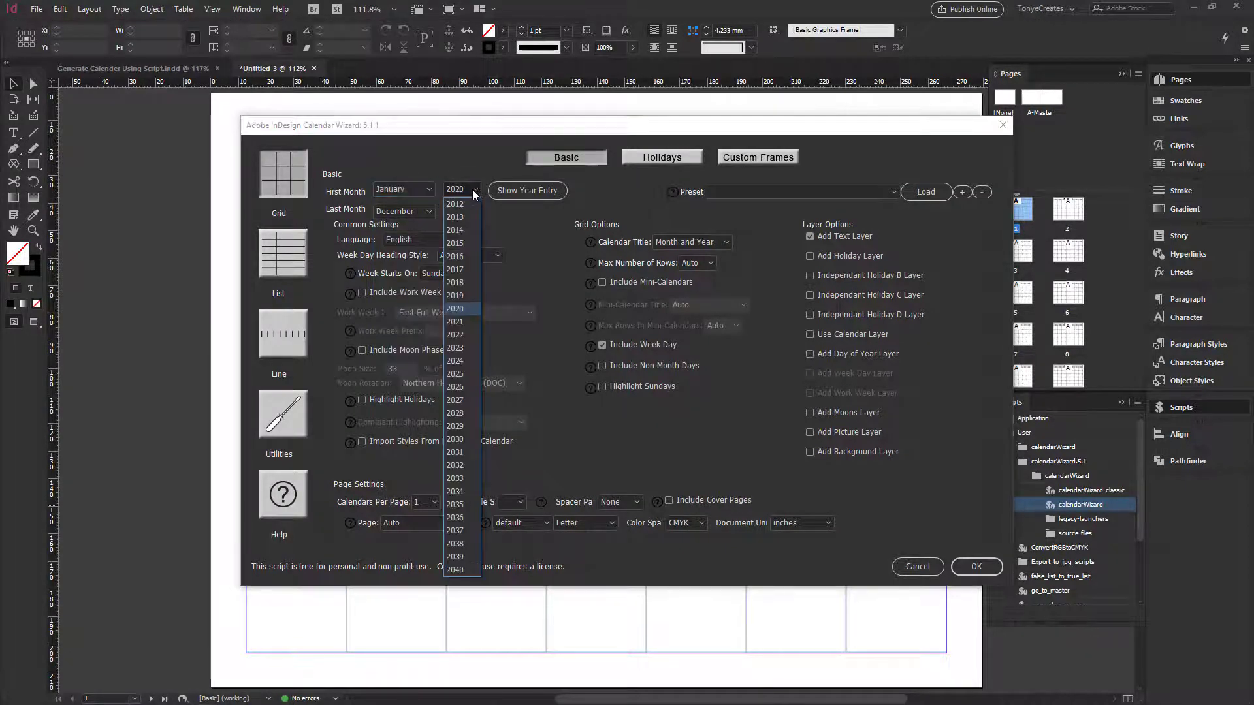
left_click(461, 322)
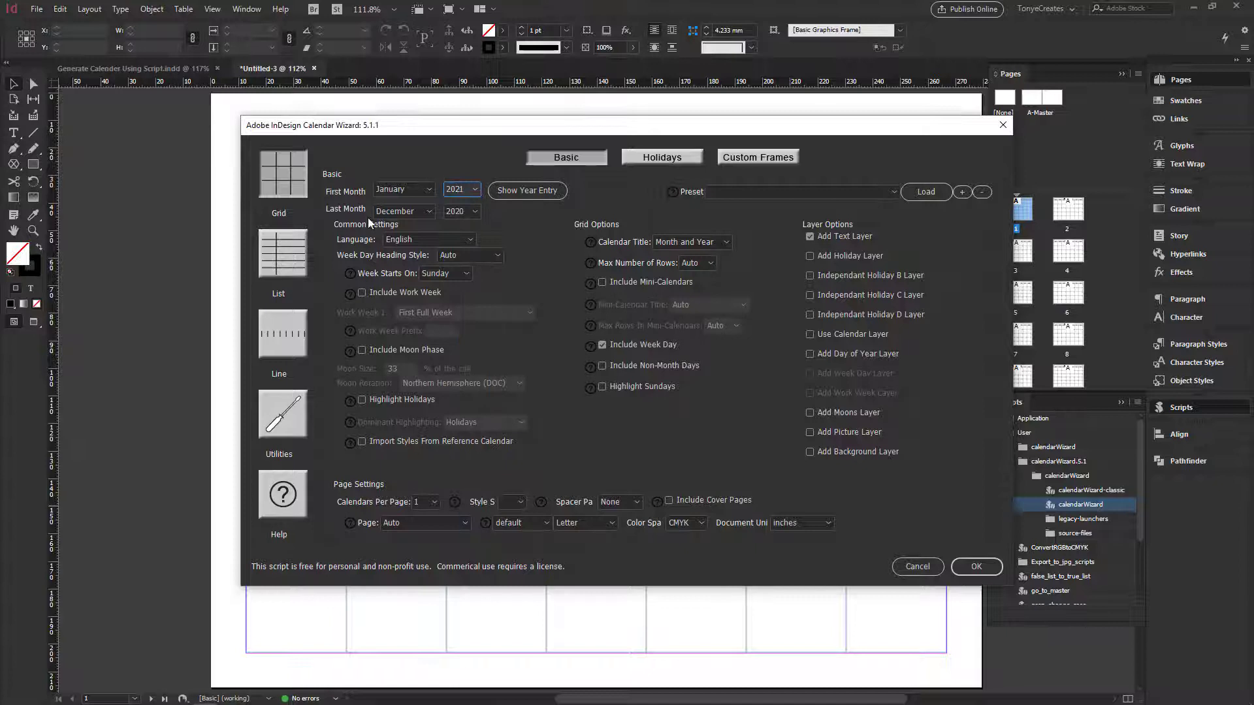
left_click(475, 212)
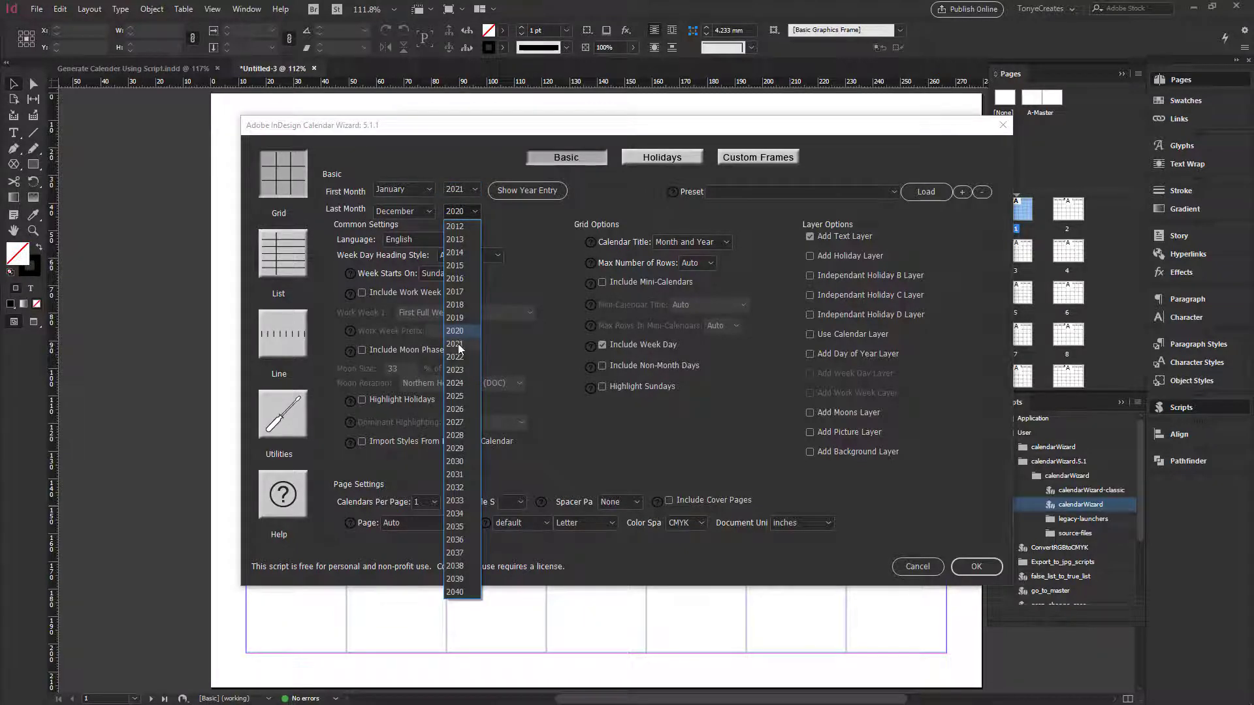
left_click(459, 343)
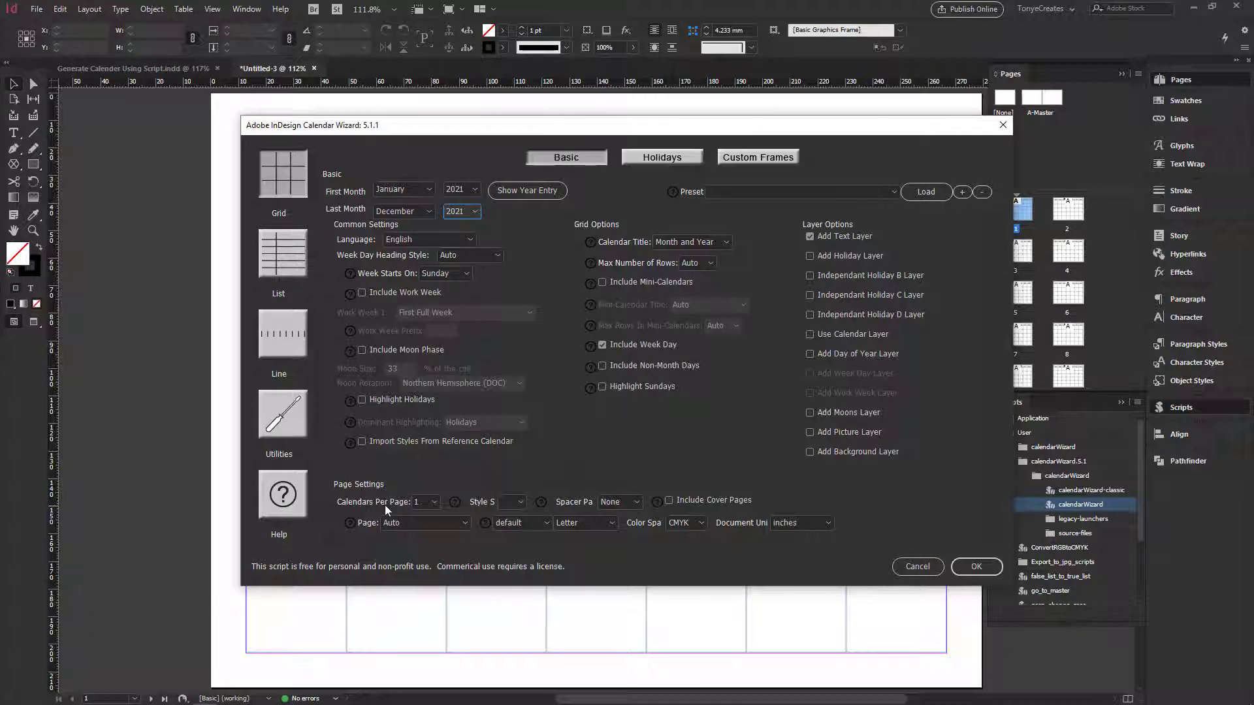
left_click(433, 502)
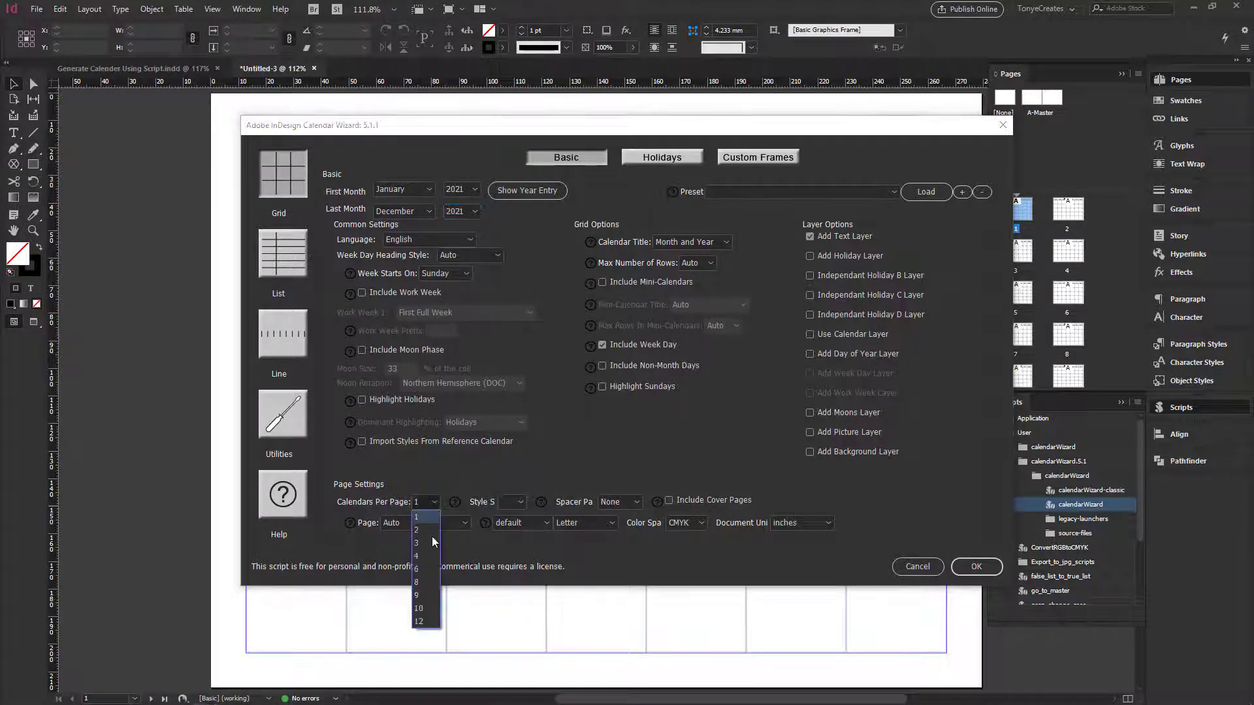
left_click(420, 622)
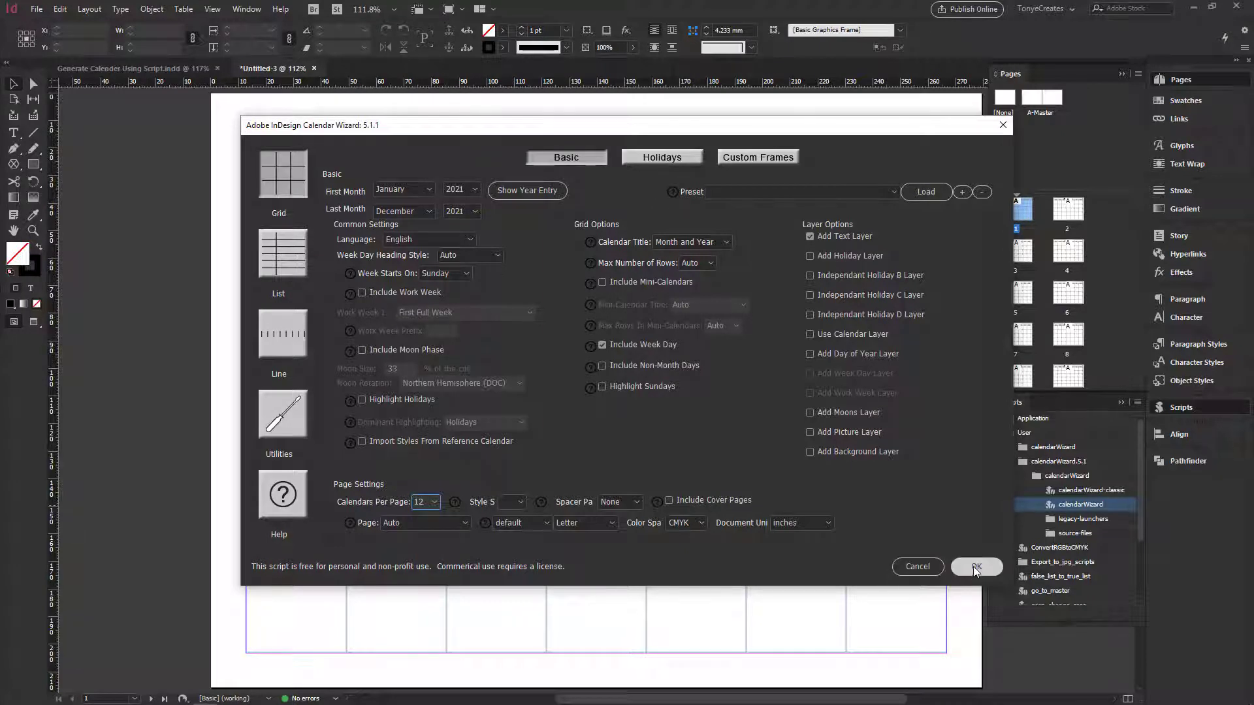
Step: Generate the year calendar without a text layer and select all twelve month frames
left_click(810, 236)
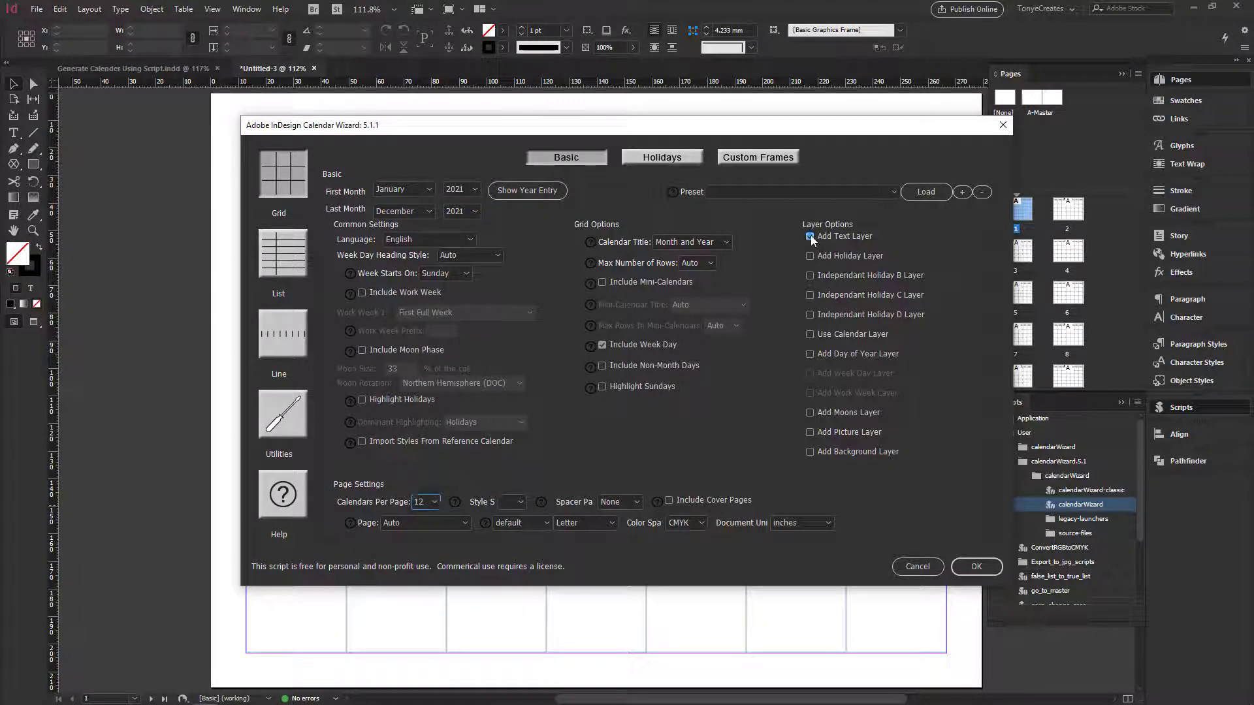
left_click(975, 566)
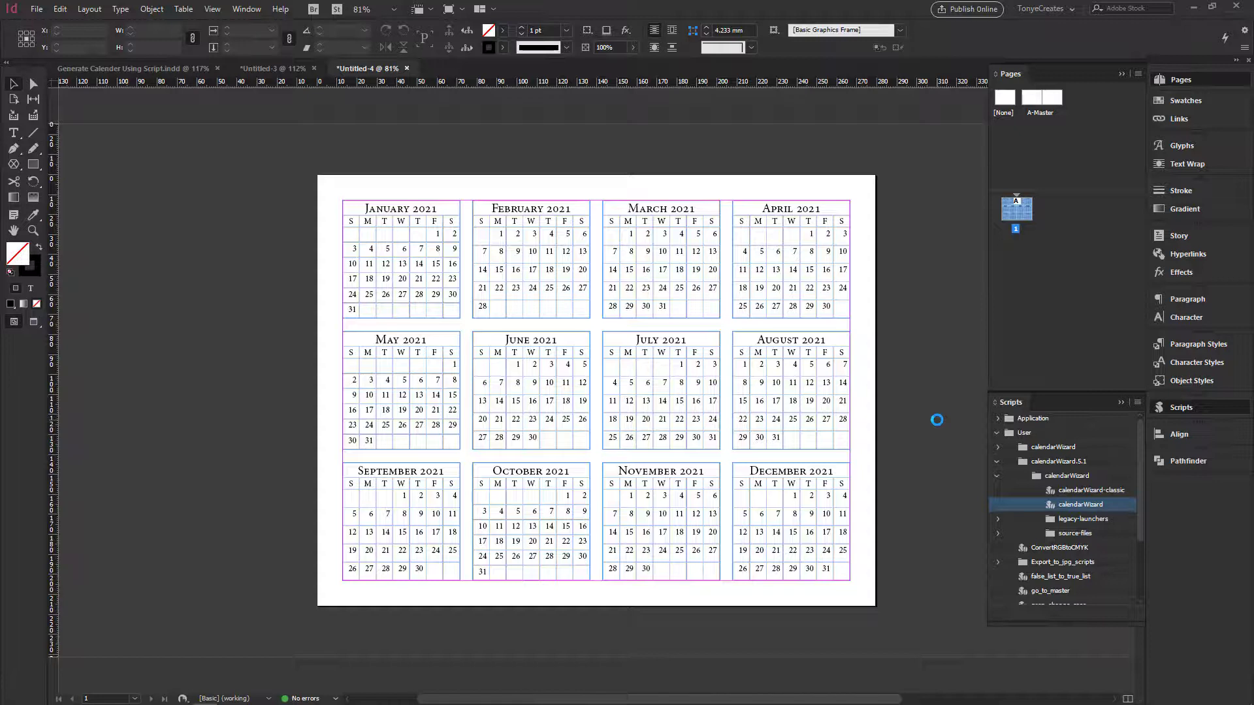
left_click_drag(364, 189, 845, 558)
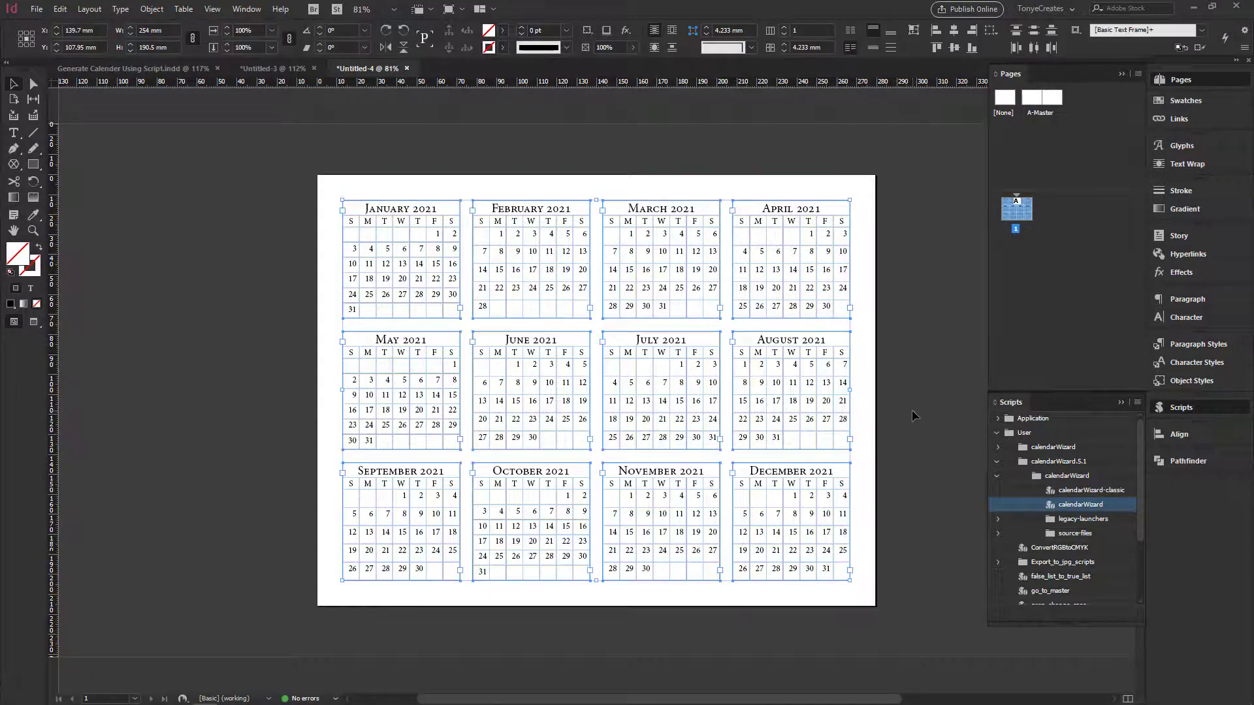